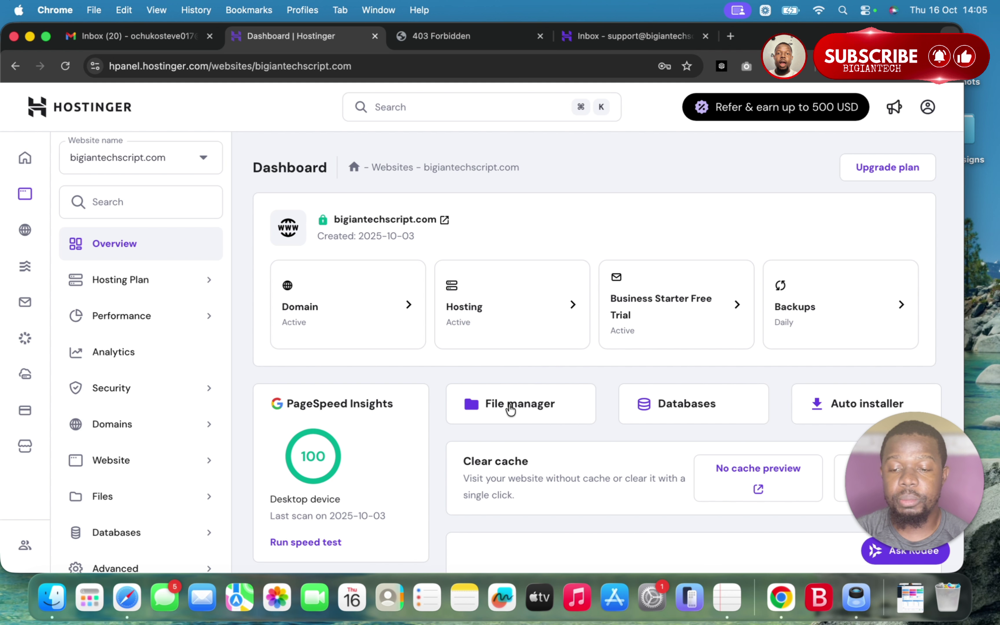
# Open the site's file manager and upload the Hyipmax_v12.zip archive into the public_html folder
pyautogui.click(510, 406)
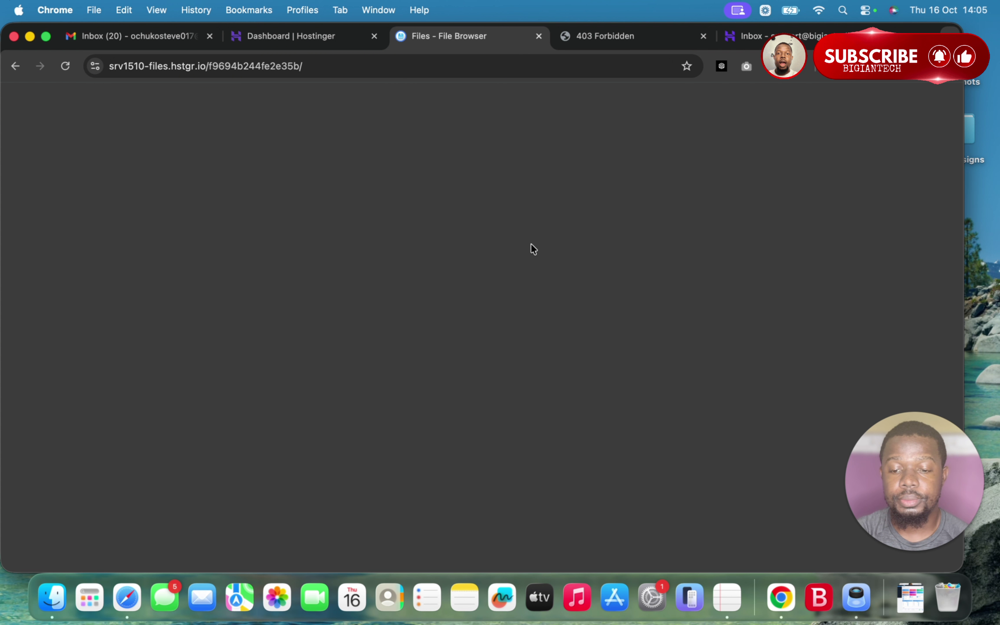
pyautogui.doubleClick(451, 219)
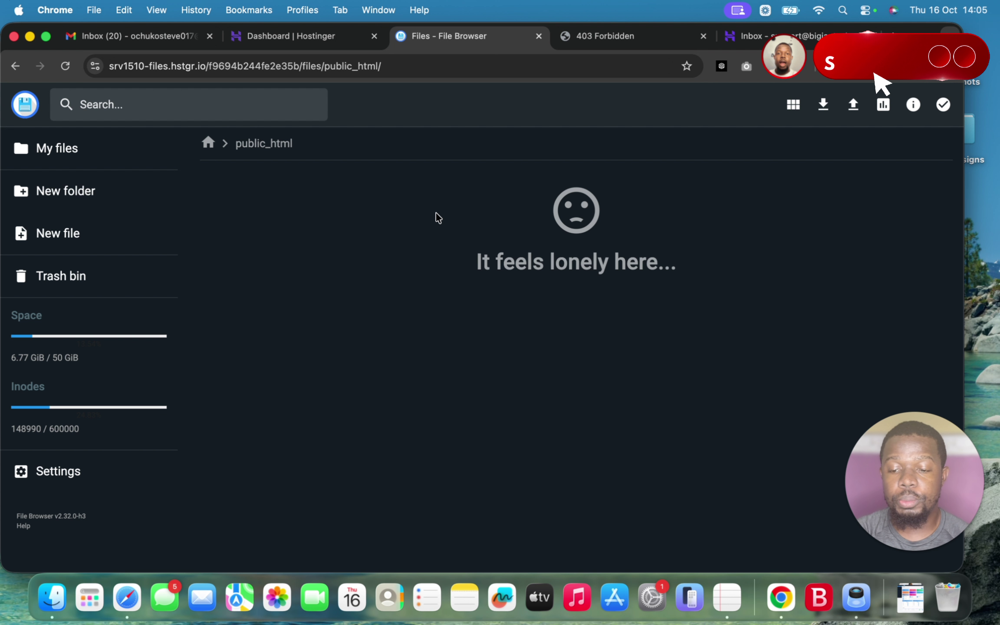
pyautogui.click(853, 105)
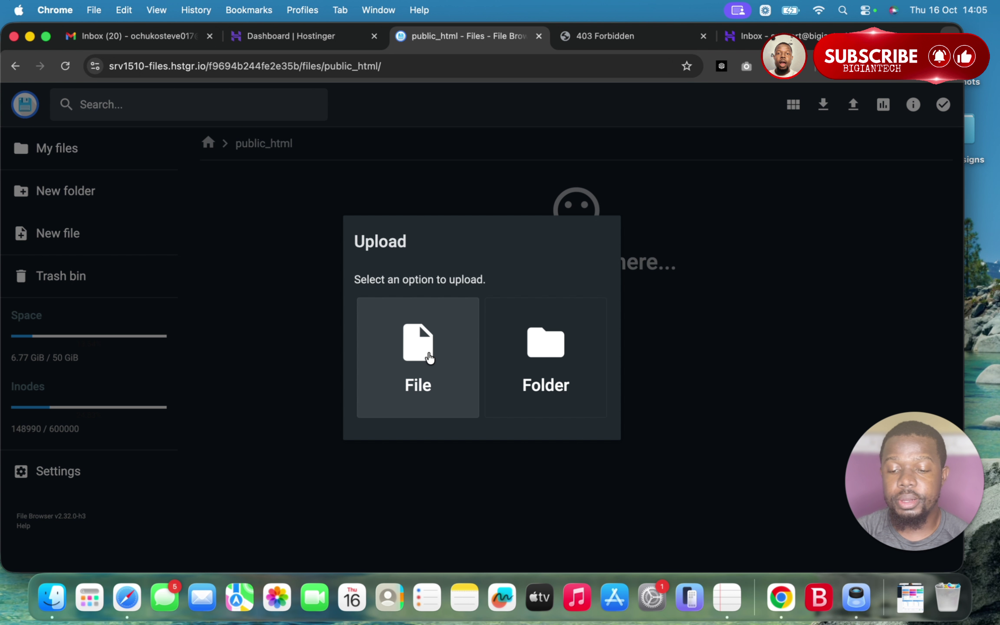
pyautogui.click(429, 358)
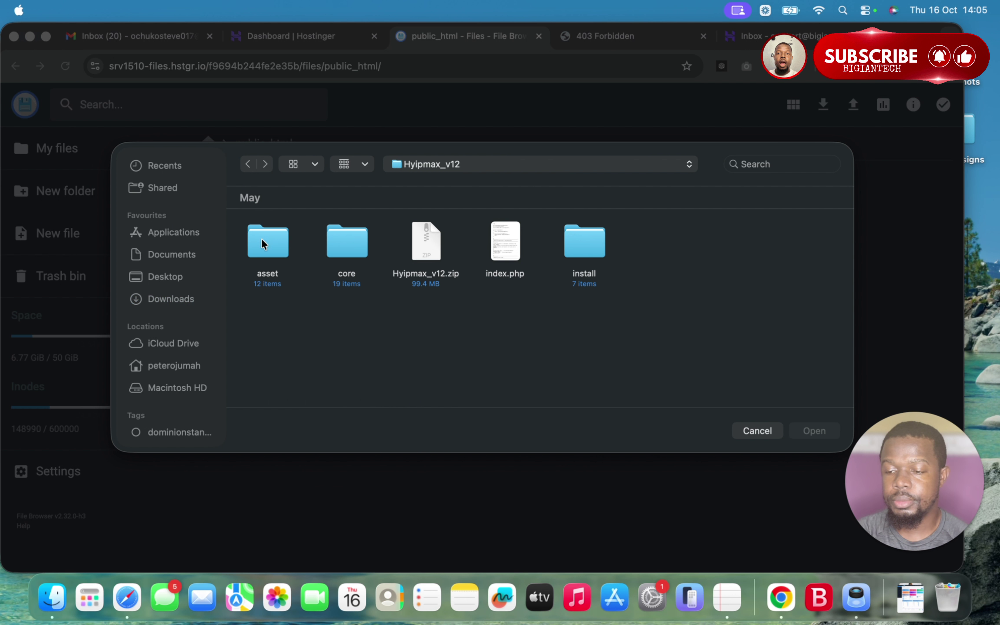
pyautogui.click(441, 252)
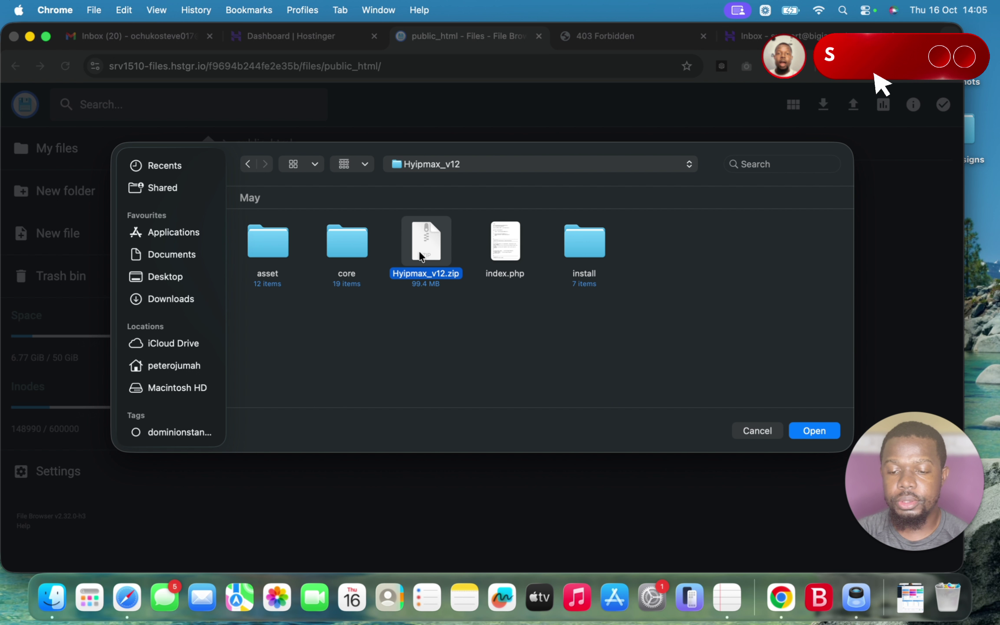
pyautogui.click(808, 429)
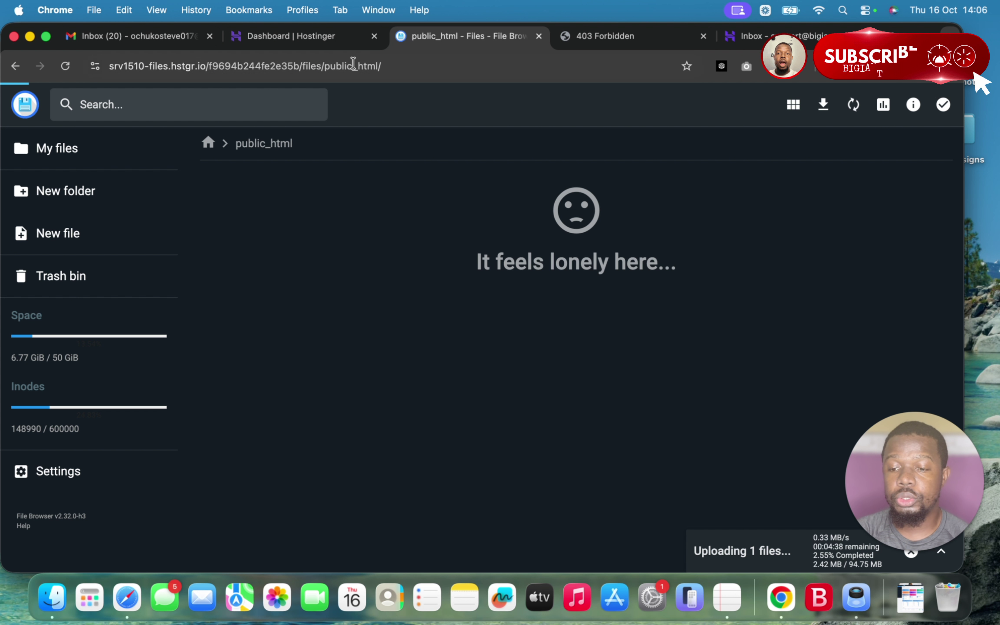
# Create a MySQL database named hyipmaxdb with the username hyipmaxuser and a database password in the hosting dashboard
pyautogui.click(333, 36)
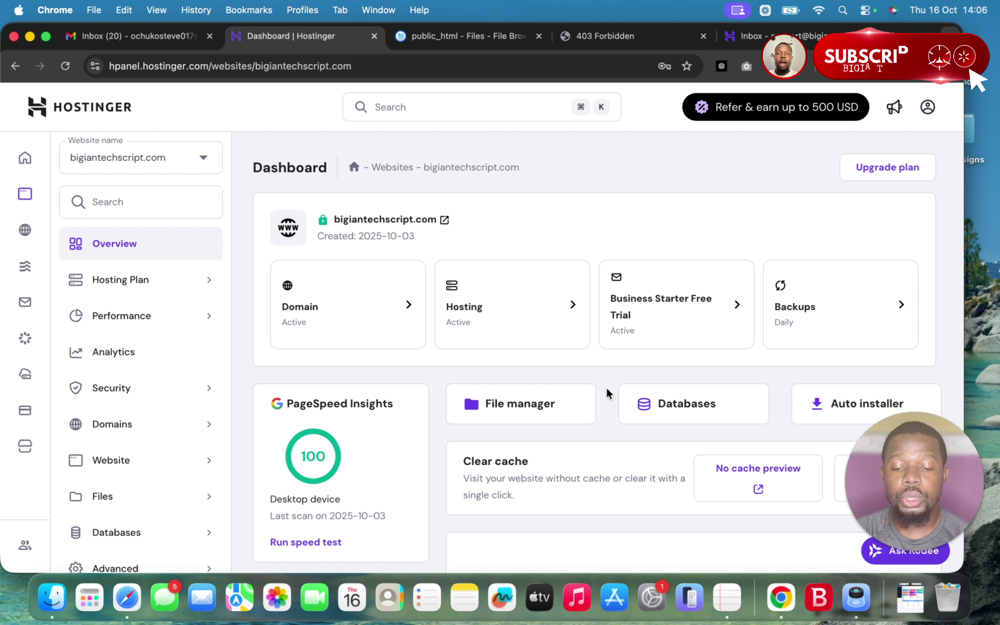
pyautogui.click(650, 407)
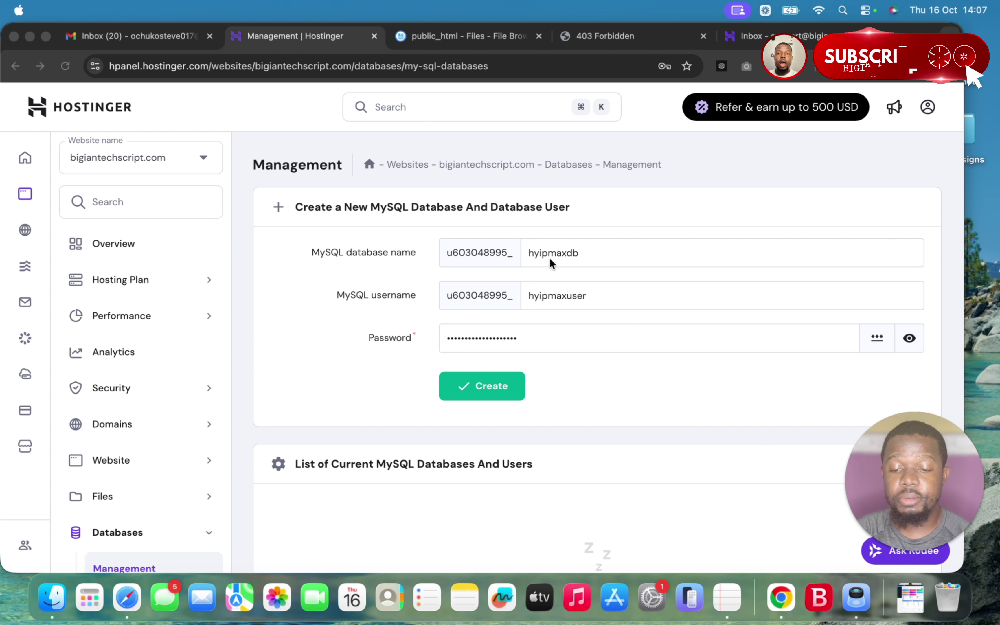
pyautogui.click(337, 377)
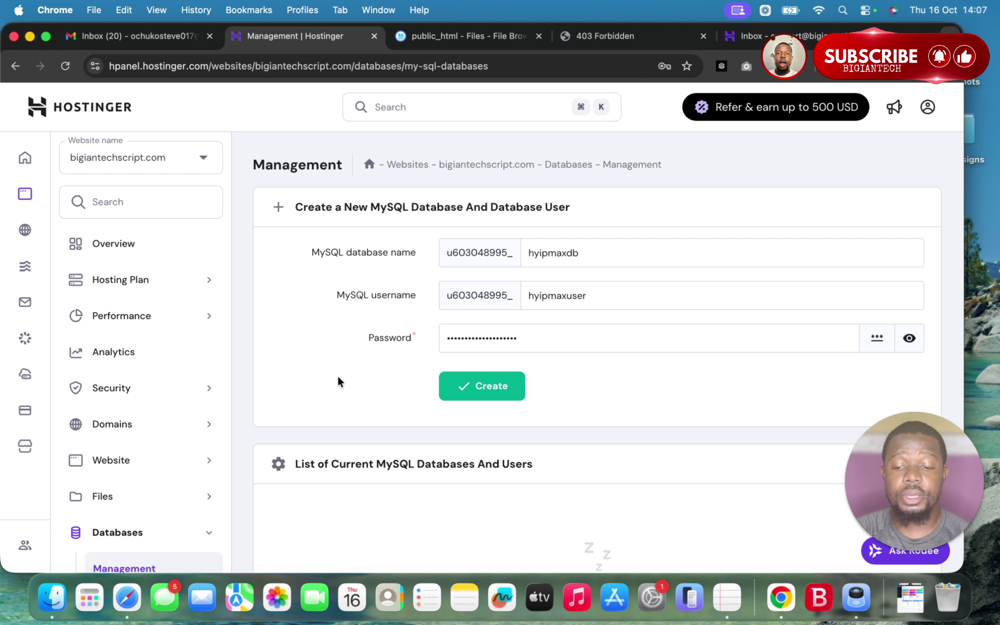
pyautogui.click(475, 385)
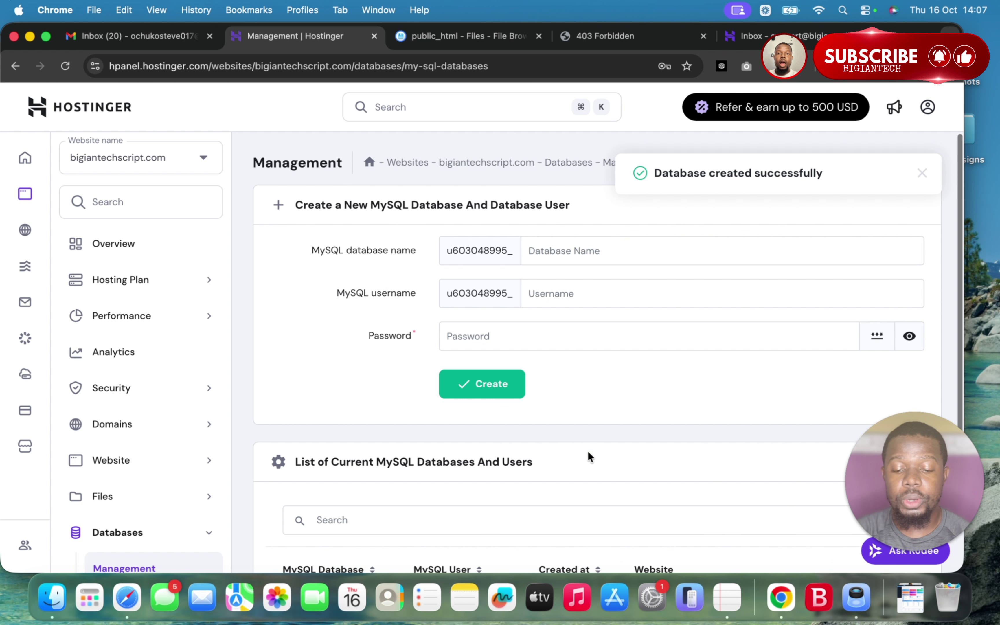
pyautogui.scroll(-5, 587, 450)
pyautogui.scroll(5, 588, 455)
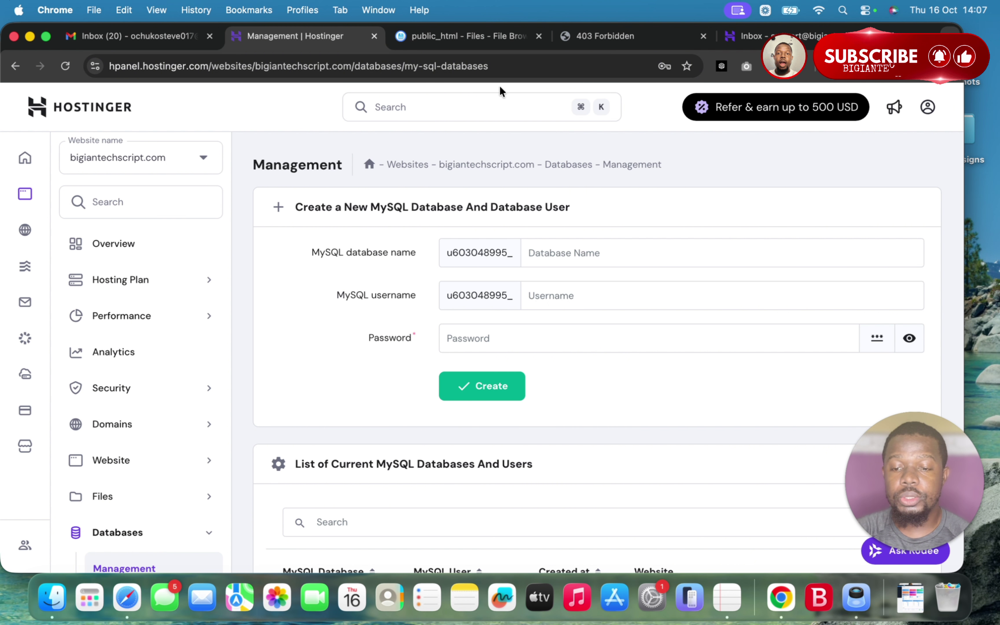
# Extract Hyipmax_v12.zip inside public_html into a new folder named GGG
pyautogui.click(493, 41)
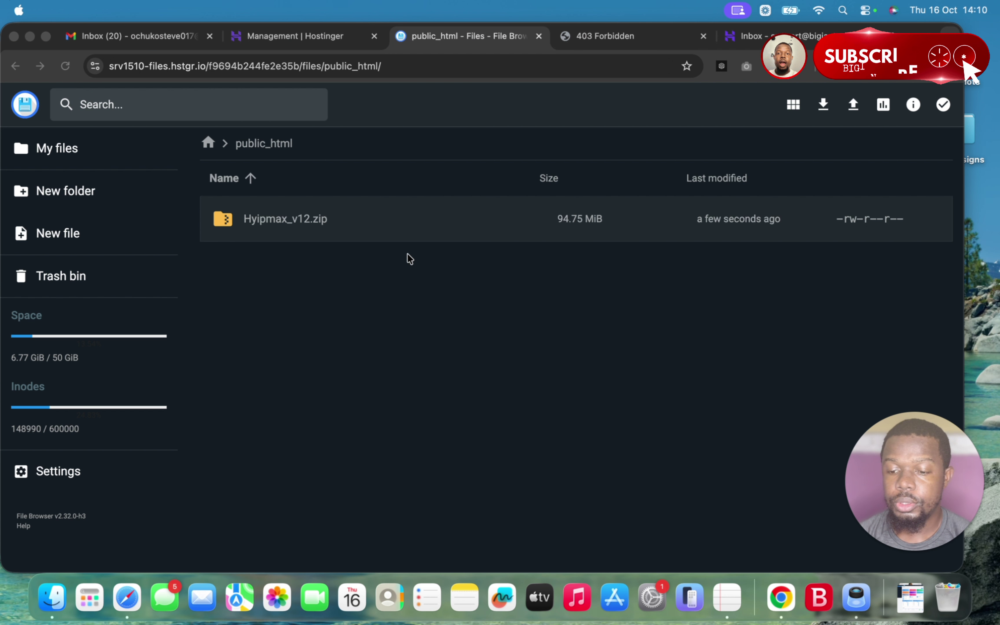
pyautogui.rightClick(370, 224)
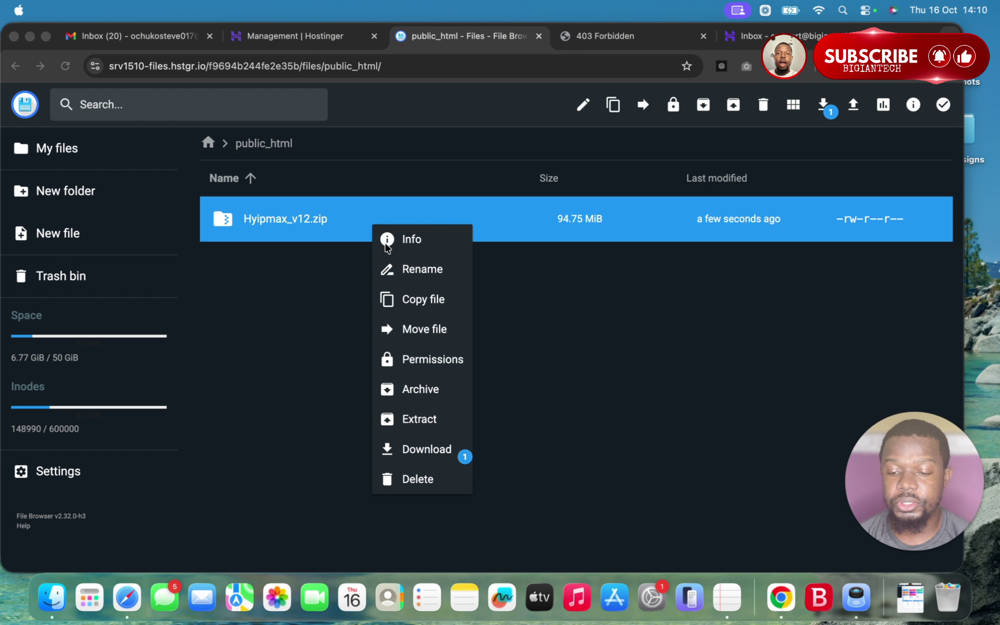
pyautogui.click(433, 420)
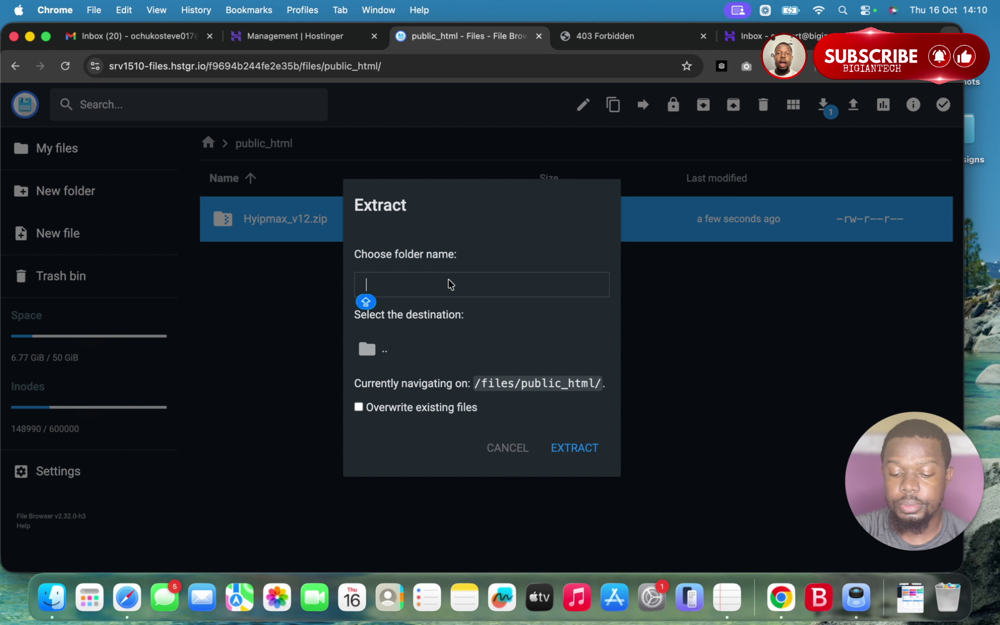
pyautogui.click(562, 447)
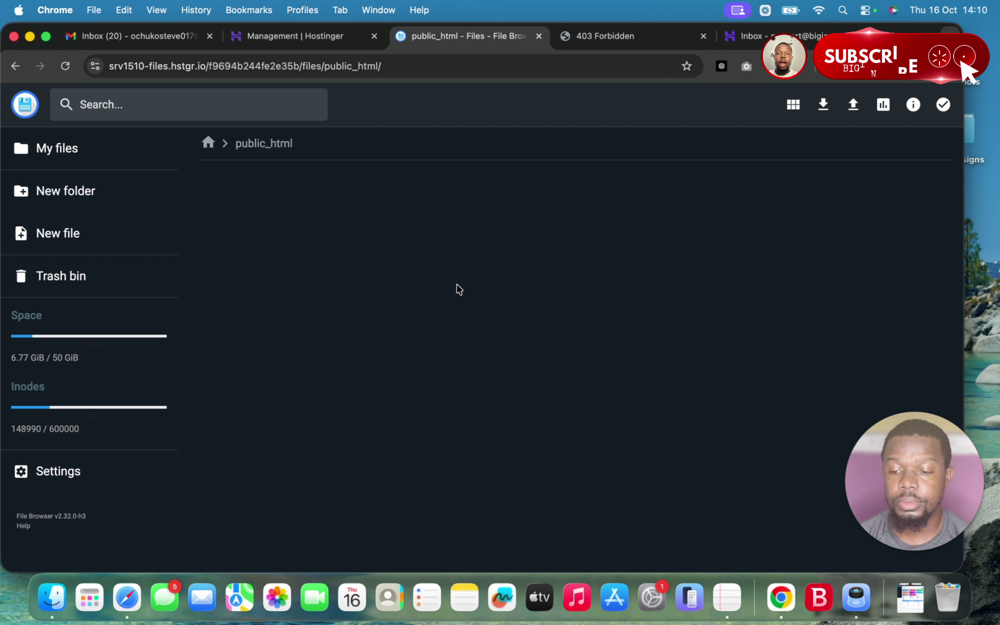
# Move all extracted files and folders from GGG up into public_html
pyautogui.doubleClick(415, 234)
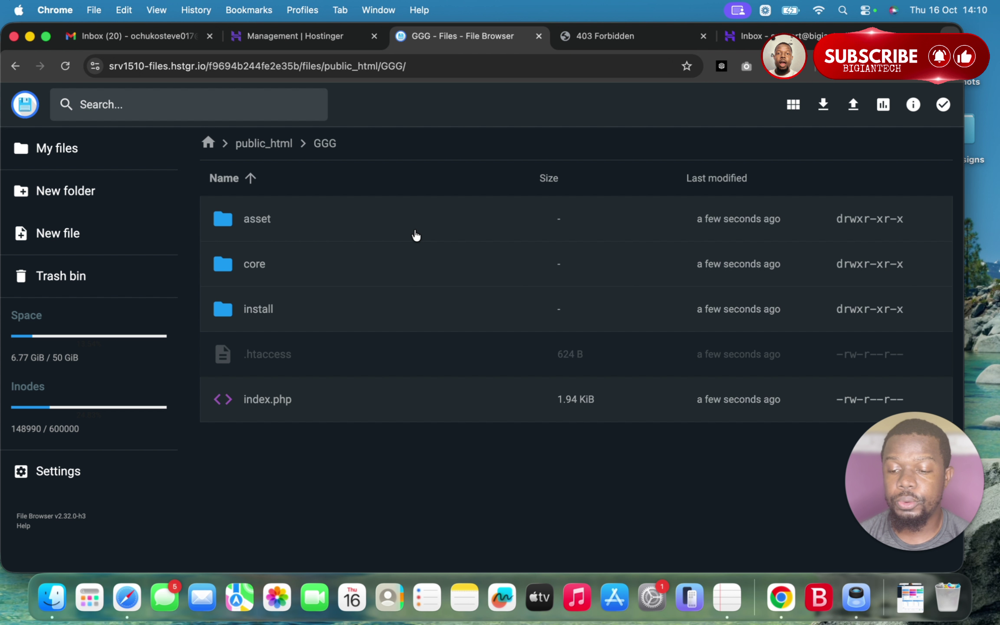
pyautogui.press('super+a')
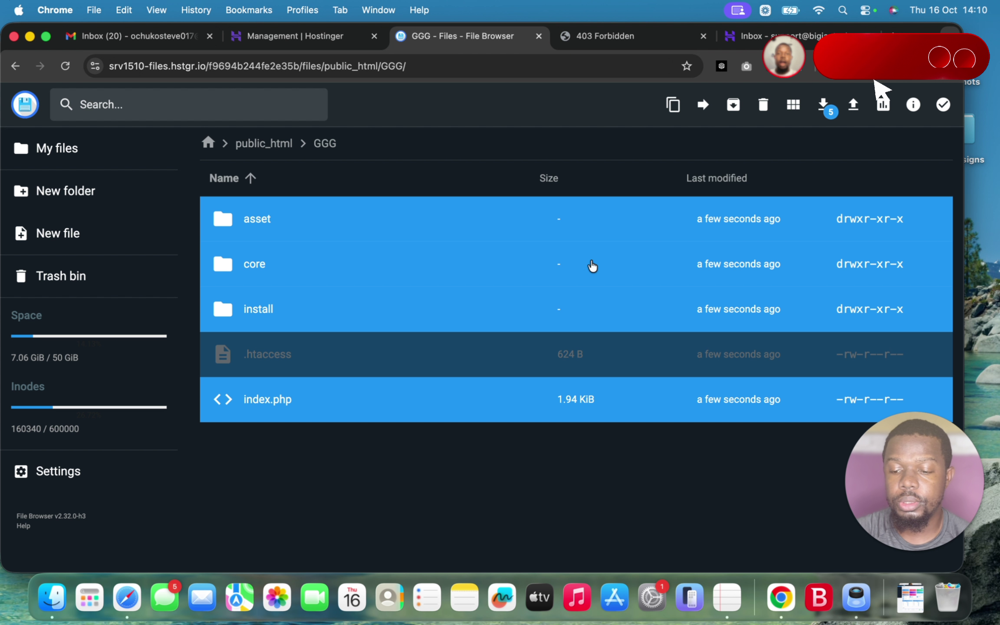
pyautogui.click(704, 103)
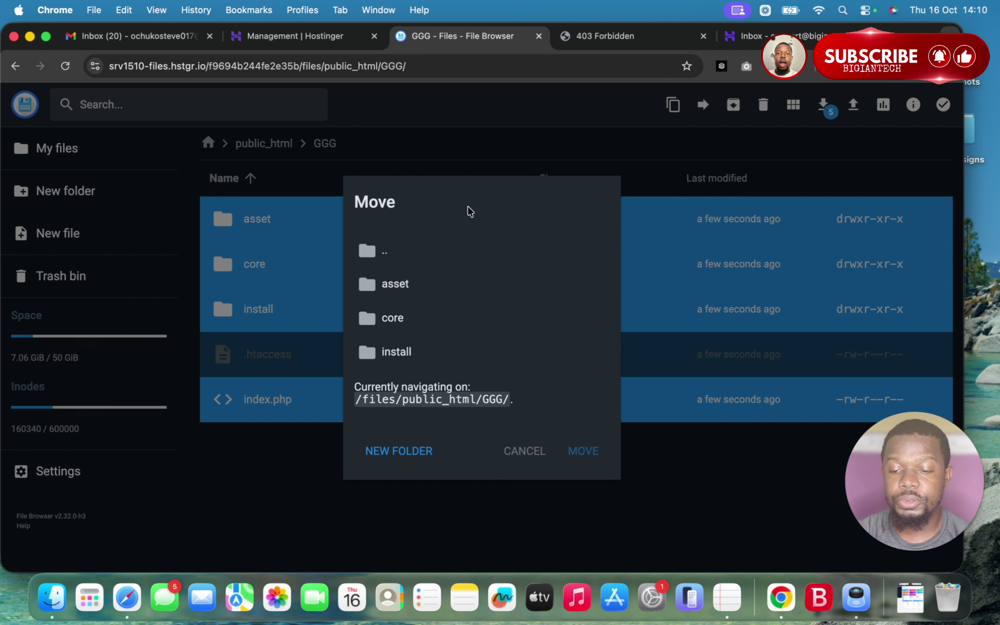
pyautogui.doubleClick(411, 248)
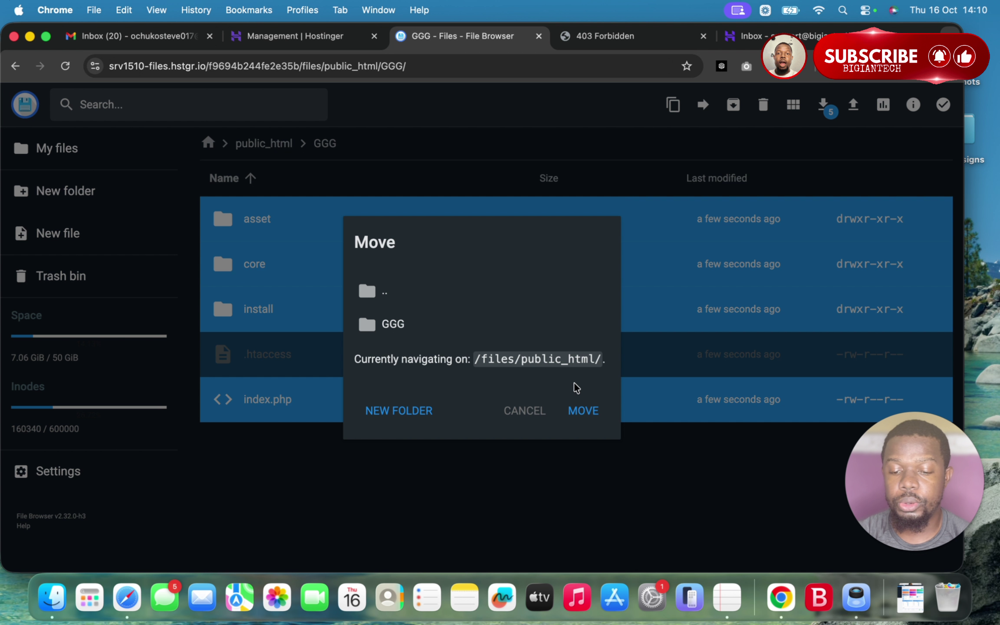
pyautogui.click(583, 409)
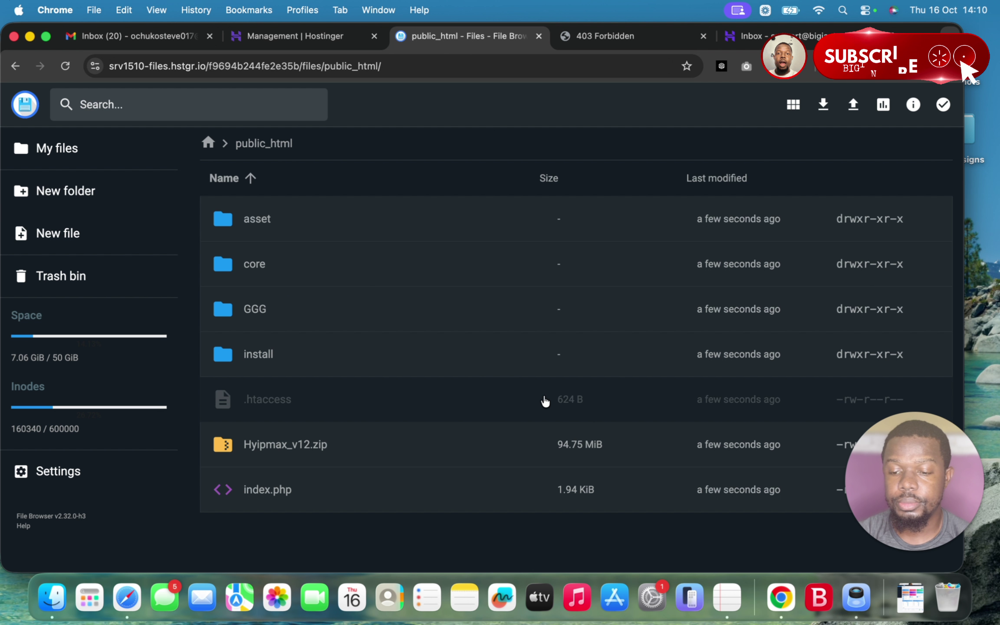
# Delete the GGG folder and the Hyipmax_v12.zip archive from public_html
pyautogui.click(359, 439)
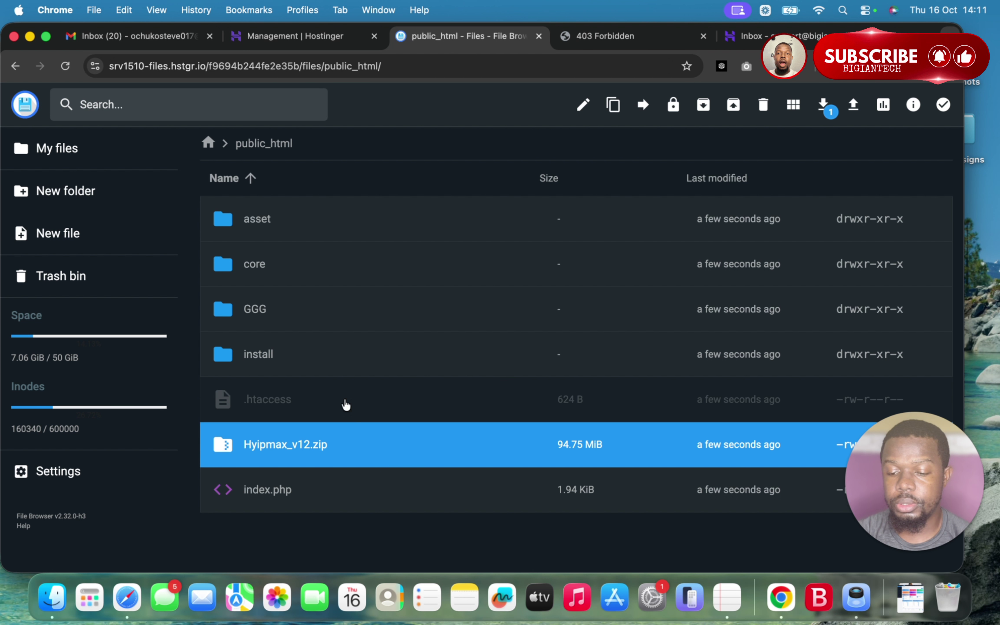
pyautogui.keyDown('super'); pyautogui.click(323, 327); pyautogui.keyUp('super')
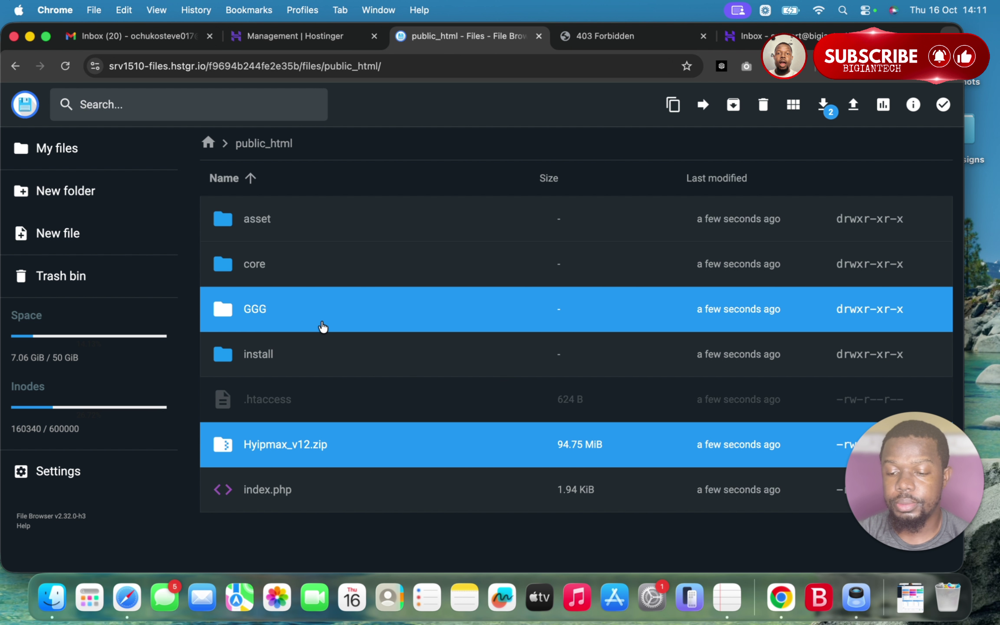
pyautogui.click(763, 104)
pyautogui.click(587, 363)
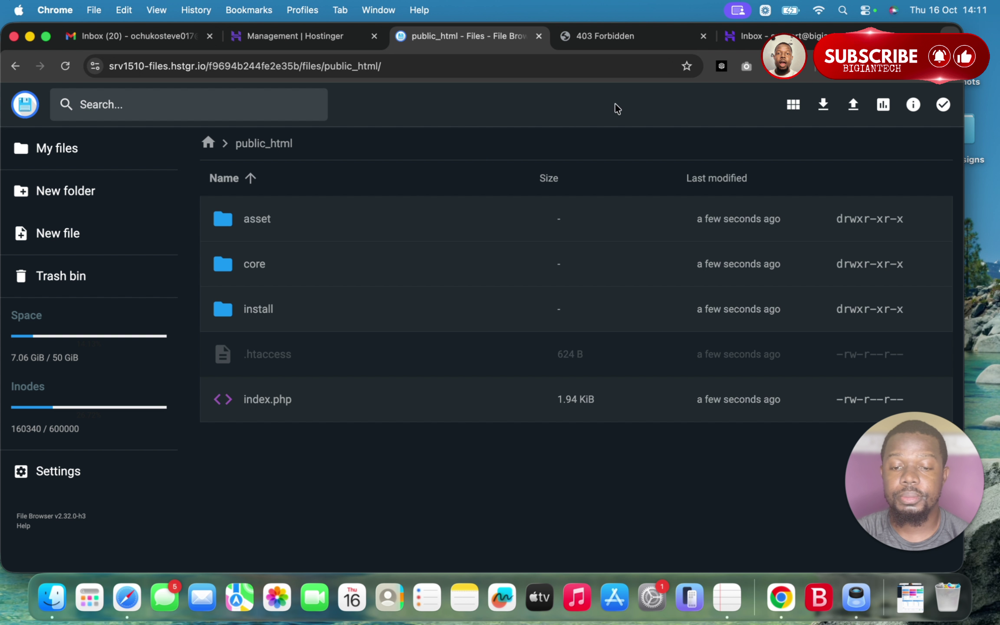
# Reload the bigiantechscript.com site and accept the installer's licence notice to reach the server requirements
pyautogui.click(648, 38)
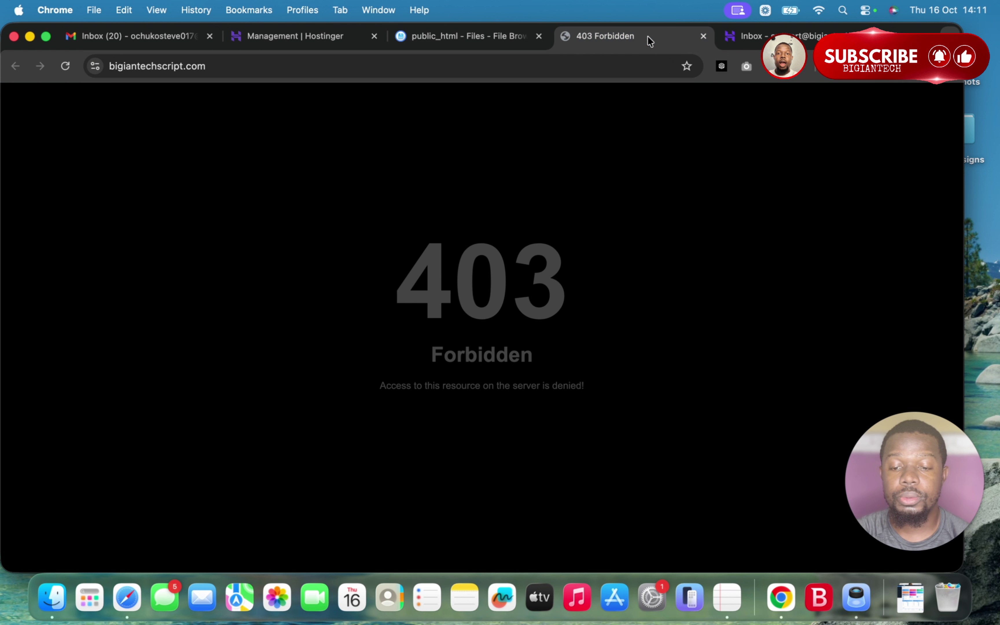
pyautogui.click(65, 66)
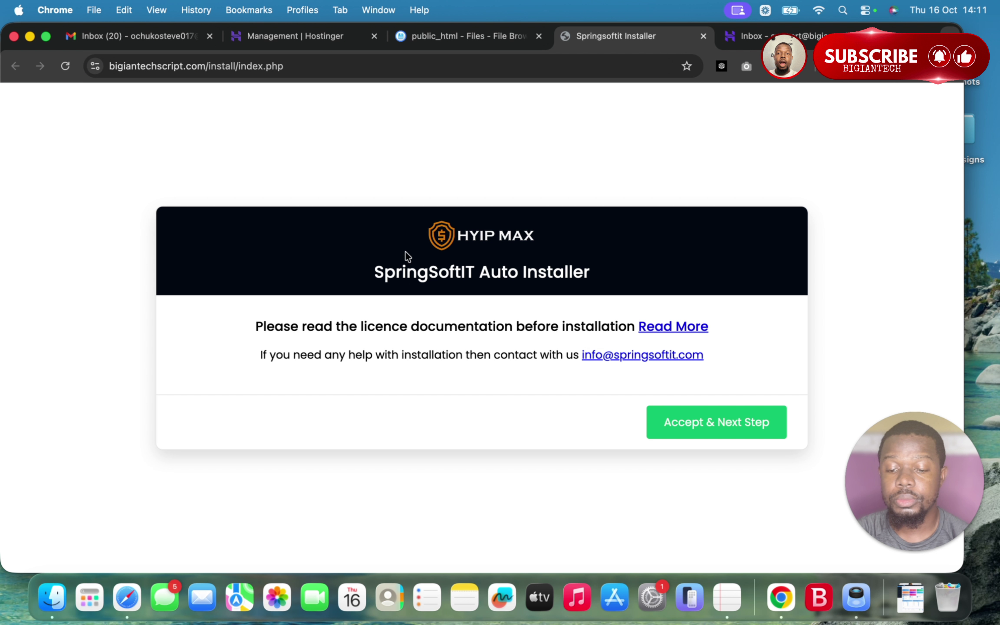
pyautogui.click(691, 426)
pyautogui.scroll(-5, 547, 418)
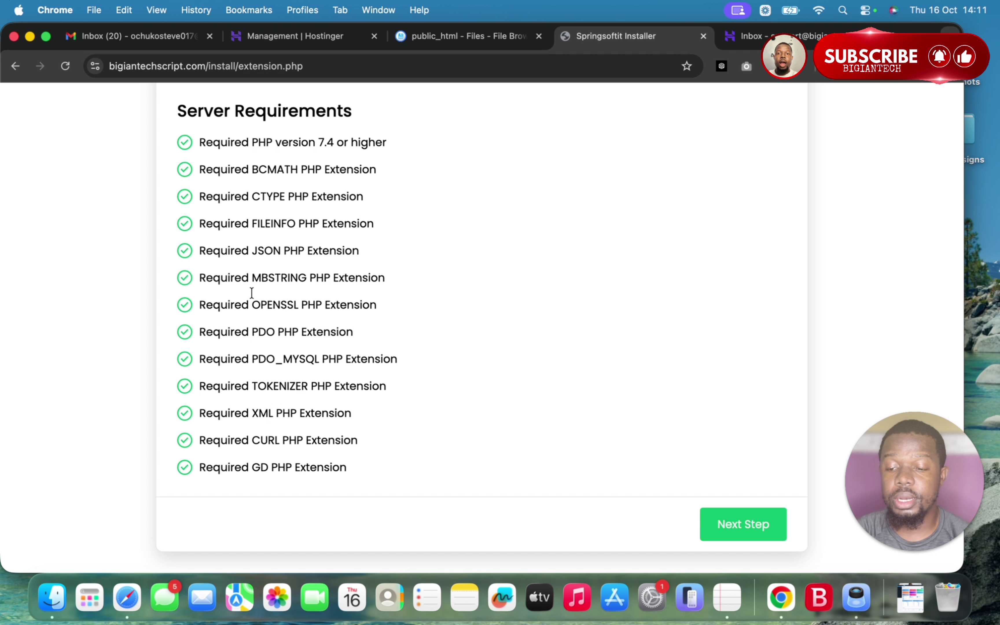
# Open the website's PHP configuration in the hosting dashboard and review which PHP extensions are enabled
pyautogui.click(328, 45)
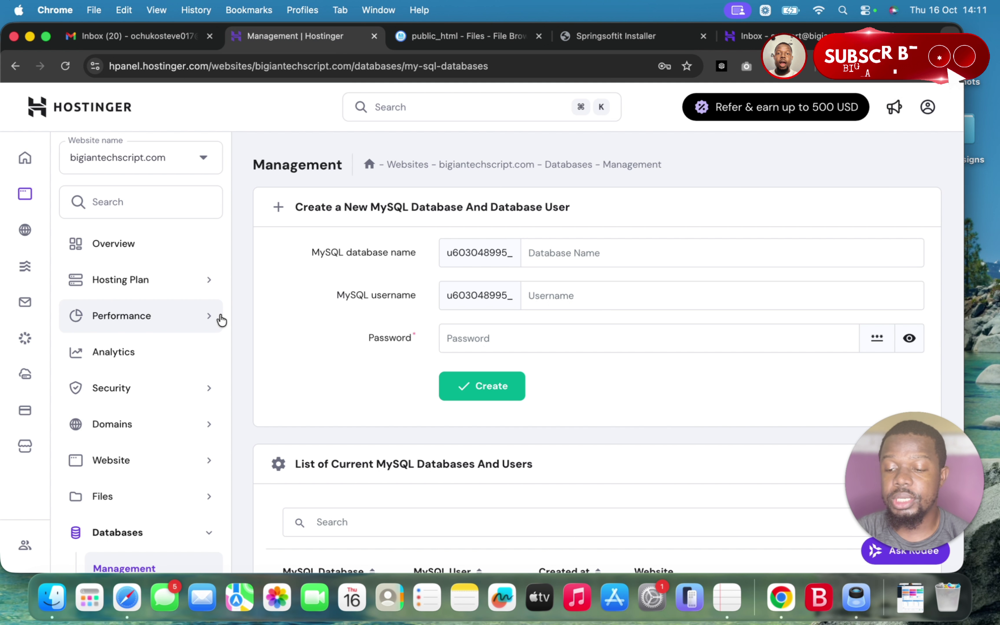
pyautogui.scroll(-3, 185, 379)
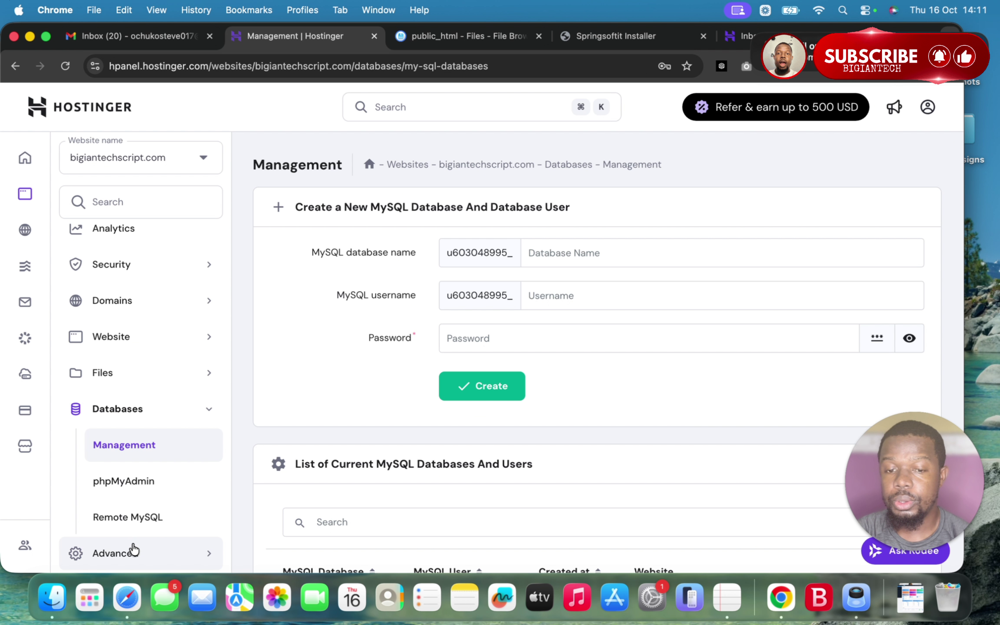
pyautogui.click(131, 556)
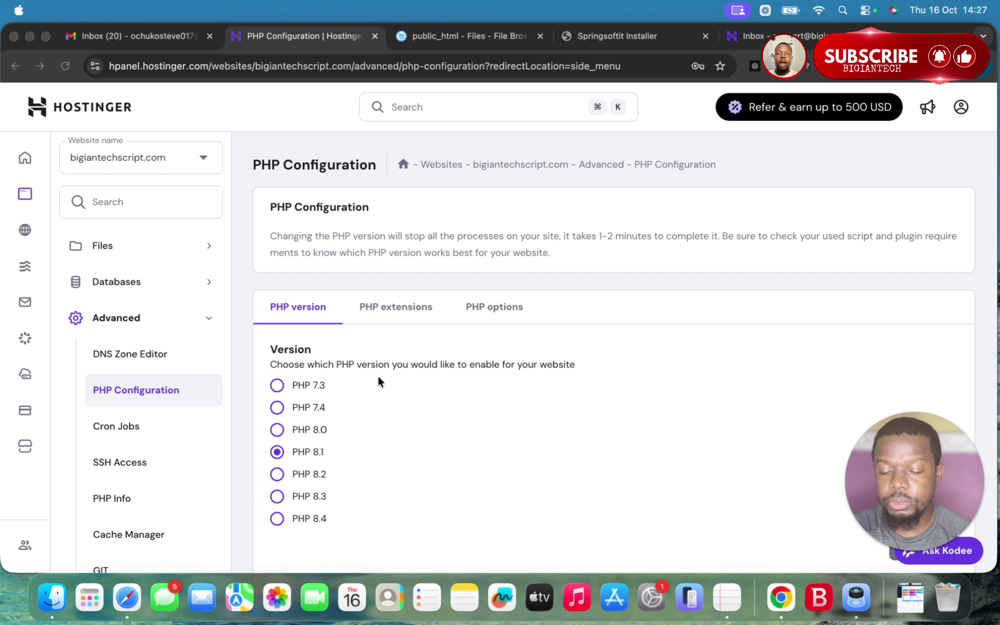
pyautogui.click(407, 310)
pyautogui.scroll(-2, 495, 355)
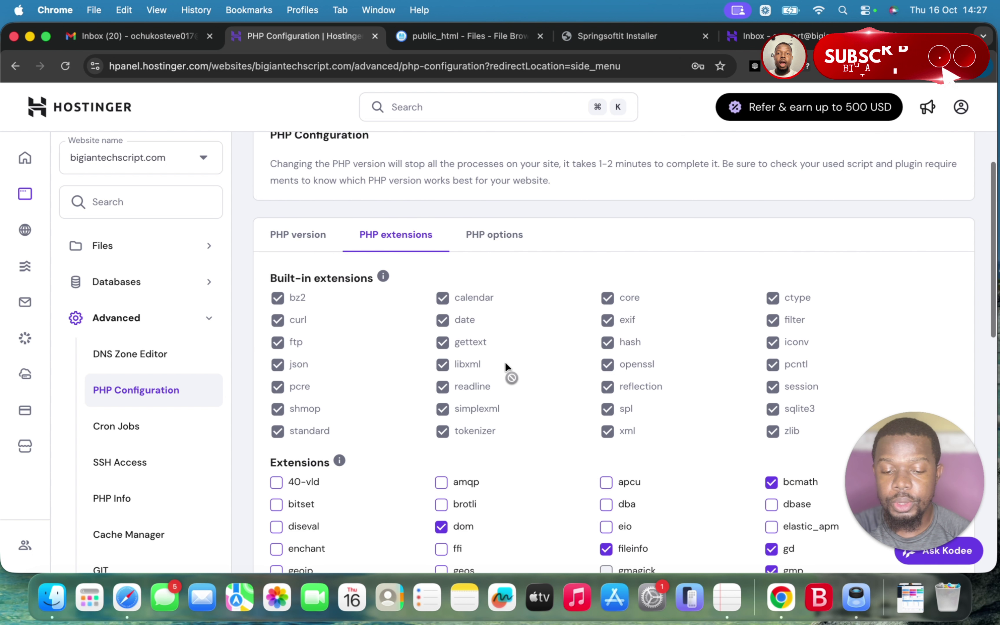
pyautogui.scroll(-5, 505, 362)
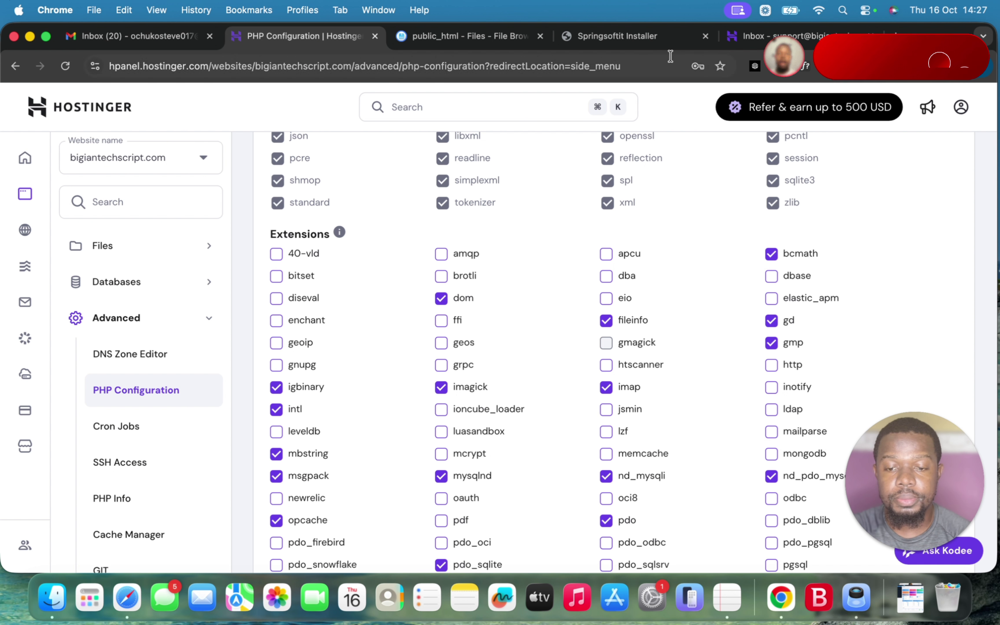
# Return to the installer and proceed from the server requirements to the file permission check
pyautogui.click(656, 38)
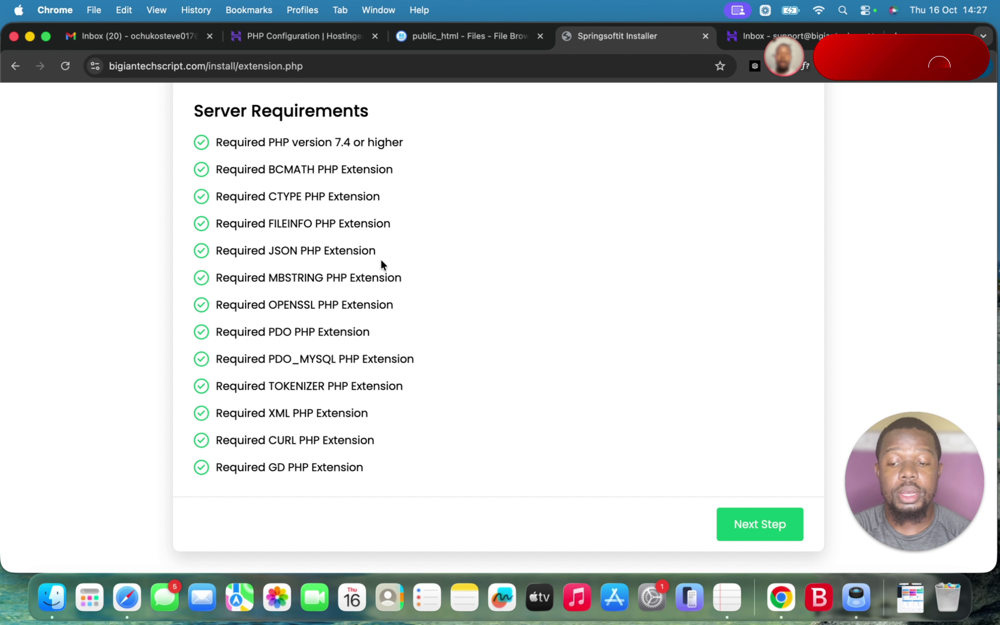
pyautogui.scroll(1, 394, 255)
pyautogui.scroll(-1, 393, 255)
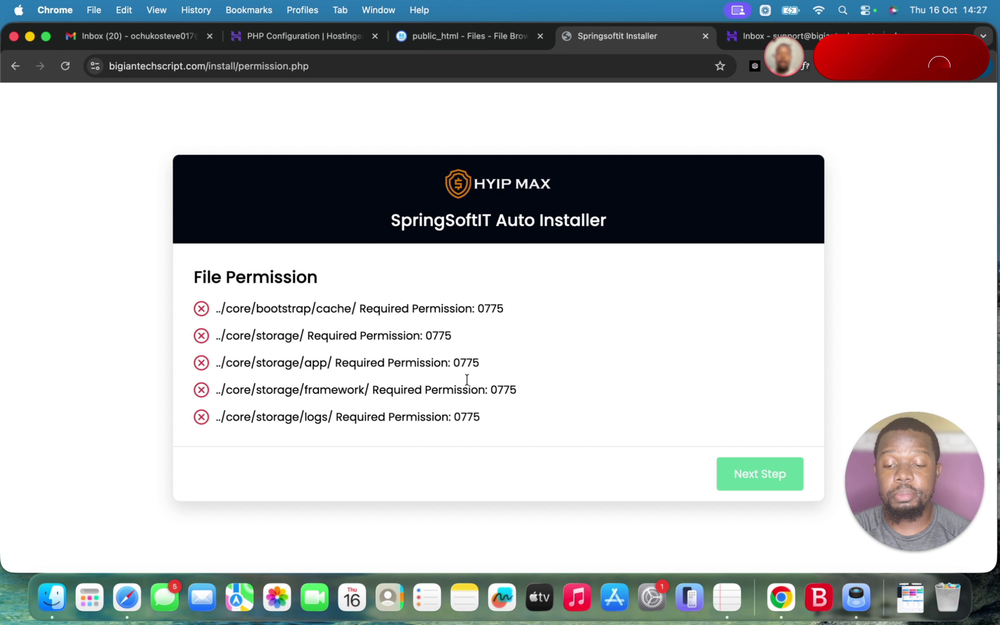
# In the file manager, set the permissions of the cache folder inside public_html/core/bootstrap to 775 by granting the group write access
pyautogui.click(474, 41)
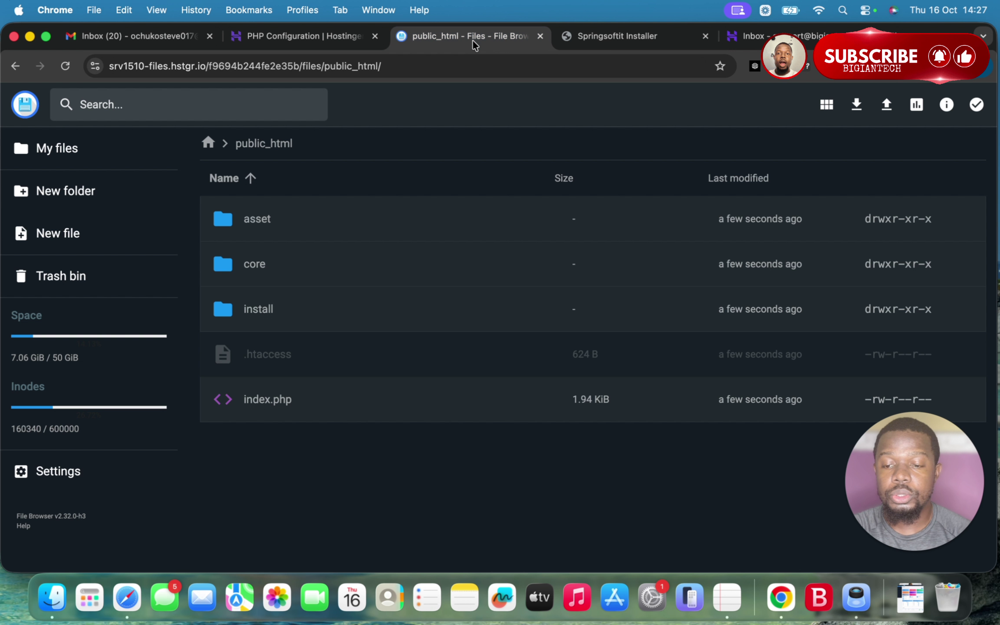
pyautogui.doubleClick(306, 266)
pyautogui.scroll(-1, 418, 321)
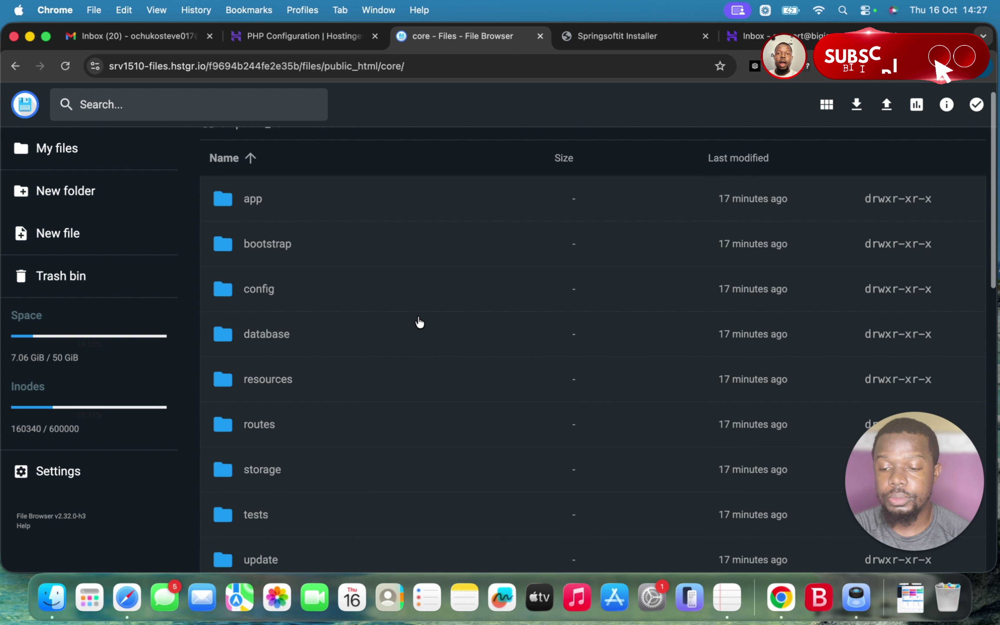
pyautogui.doubleClick(334, 248)
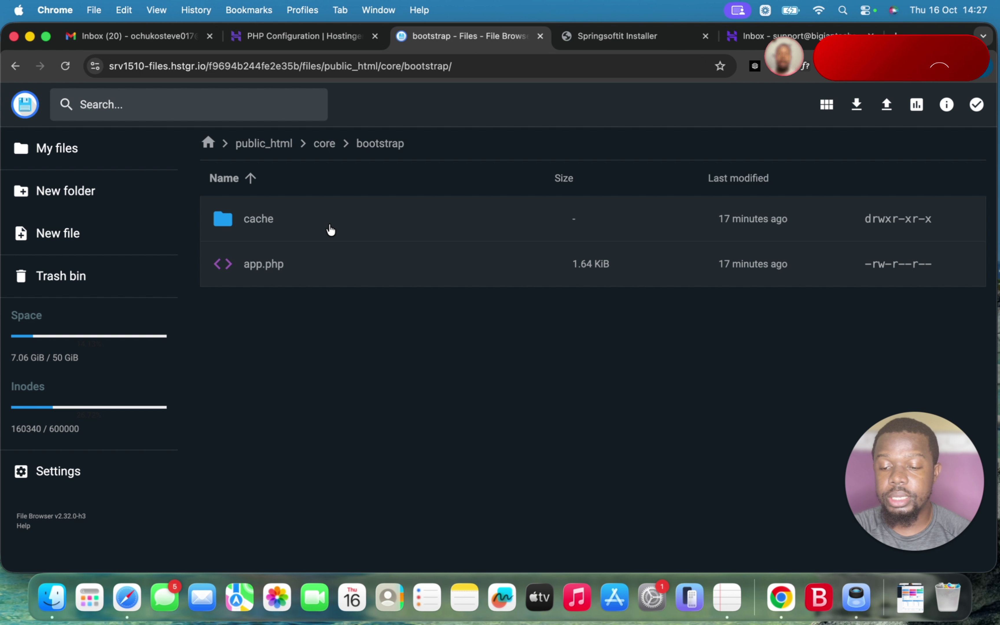
pyautogui.rightClick(330, 226)
pyautogui.click(381, 357)
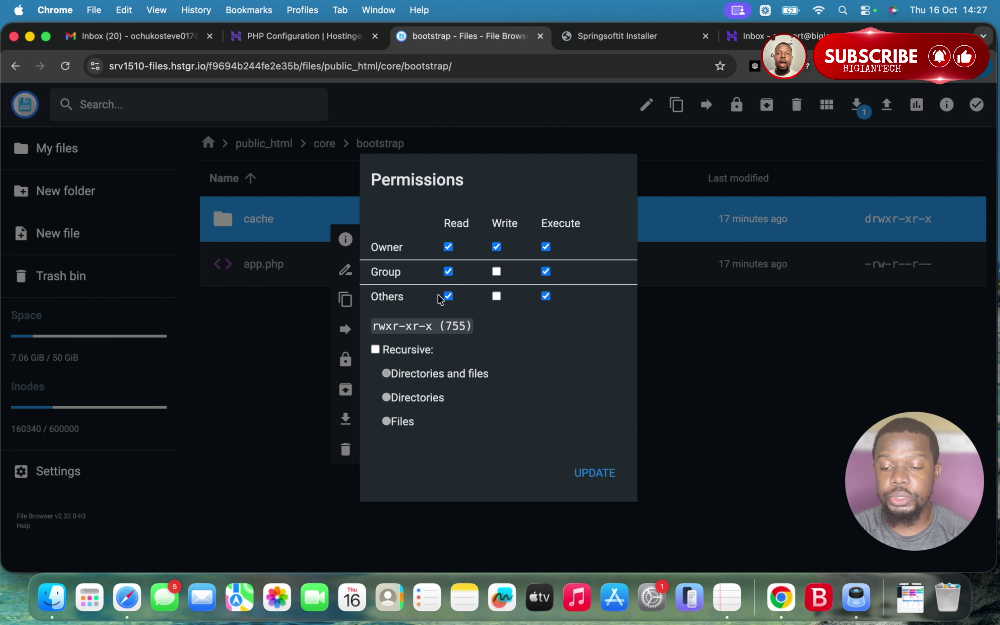
pyautogui.click(496, 271)
pyautogui.click(590, 471)
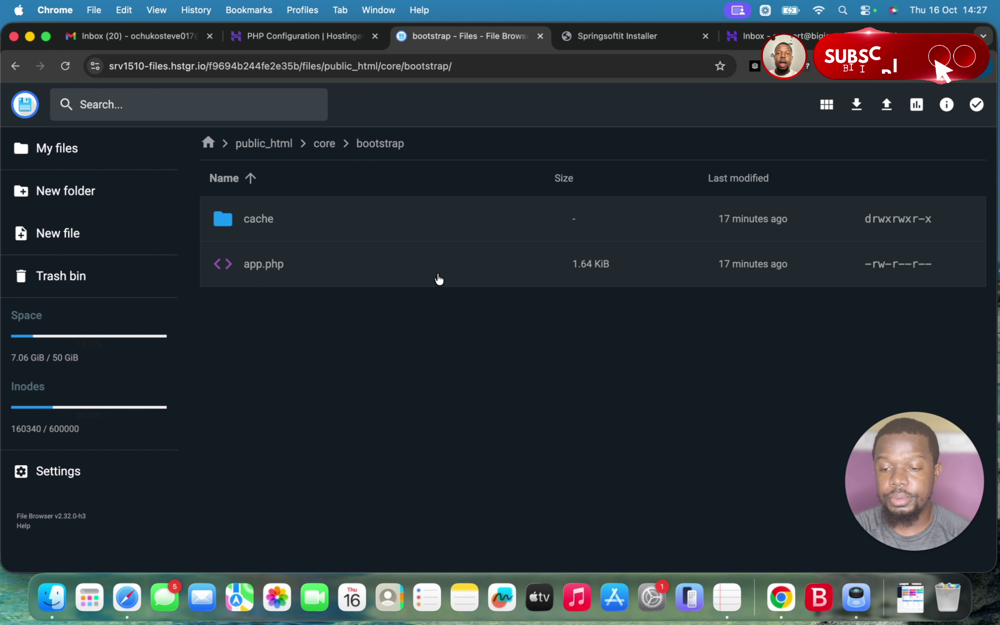
# Set the permissions of the storage folder inside core to 775 with group write access
pyautogui.click(324, 142)
pyautogui.scroll(-3, 363, 371)
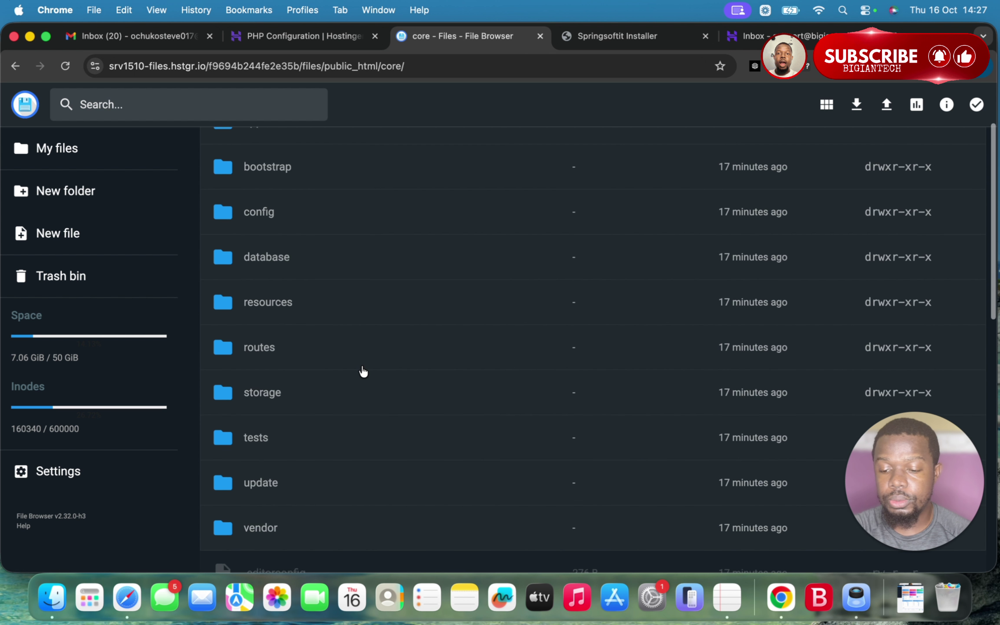
pyautogui.scroll(-1, 363, 371)
pyautogui.rightClick(318, 349)
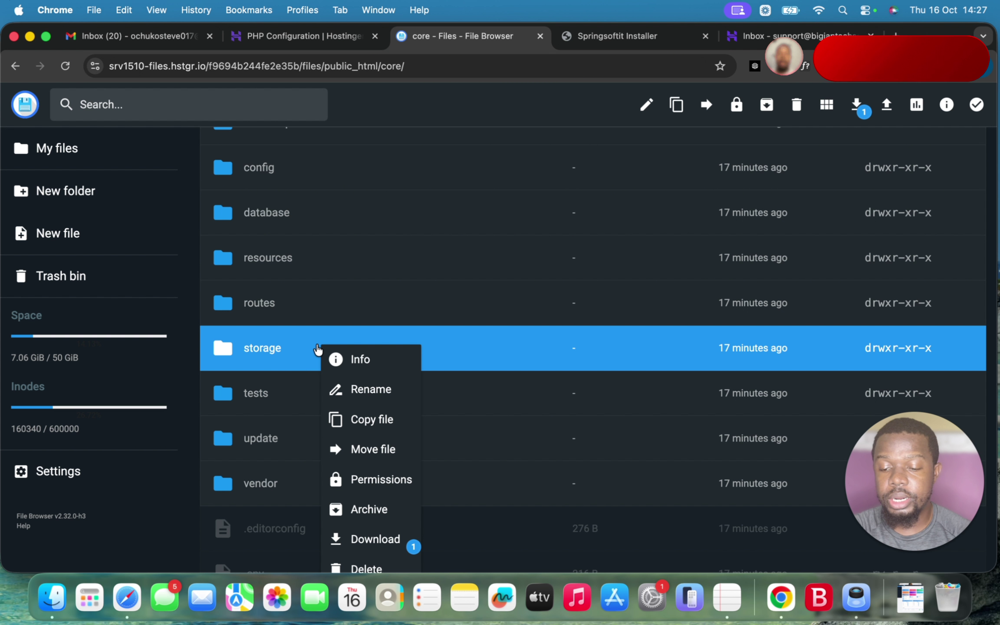
pyautogui.click(382, 480)
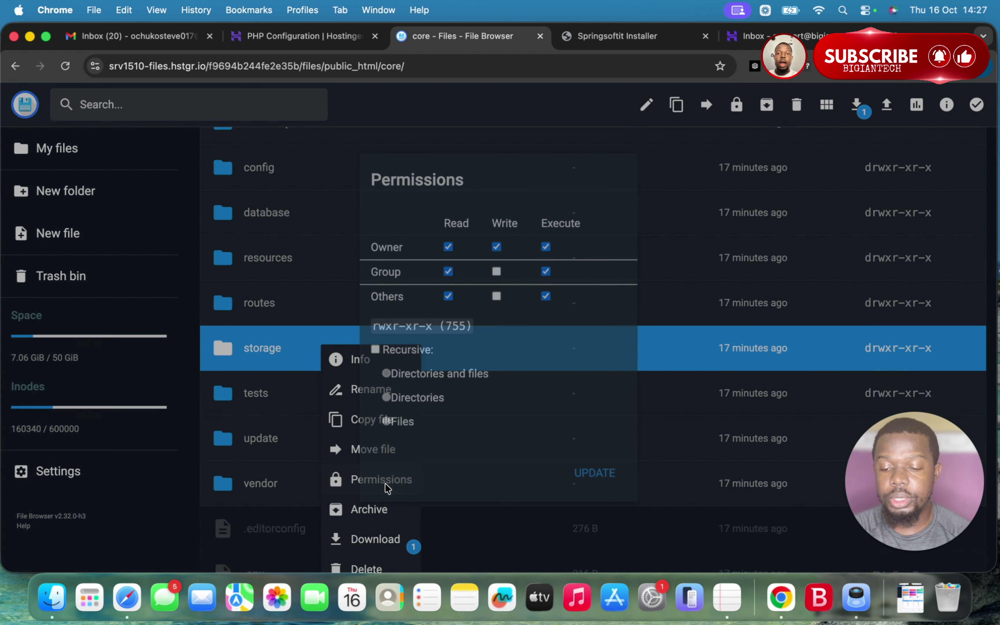
pyautogui.click(497, 272)
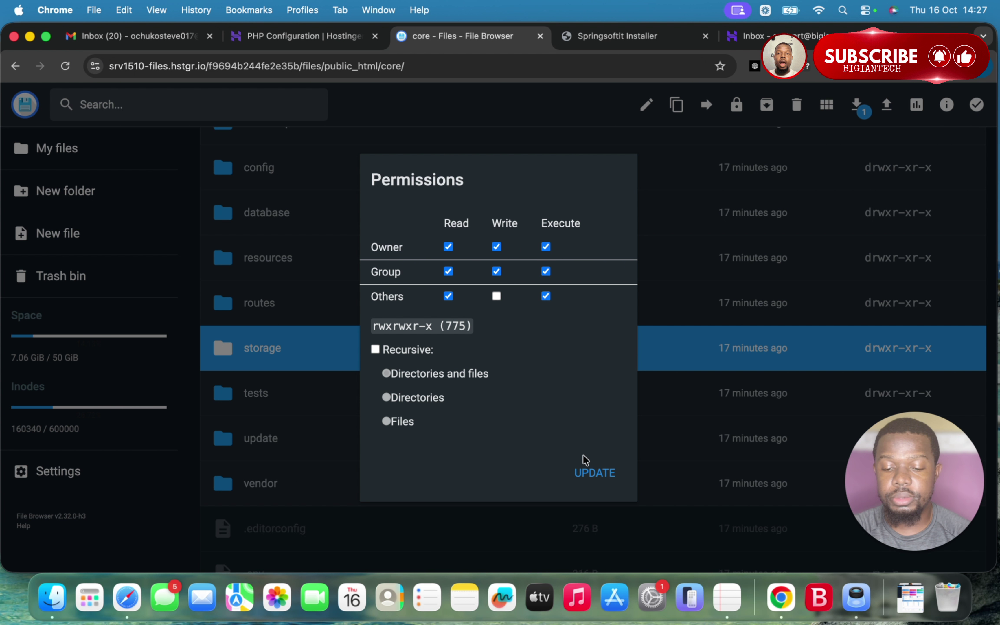
pyautogui.click(591, 473)
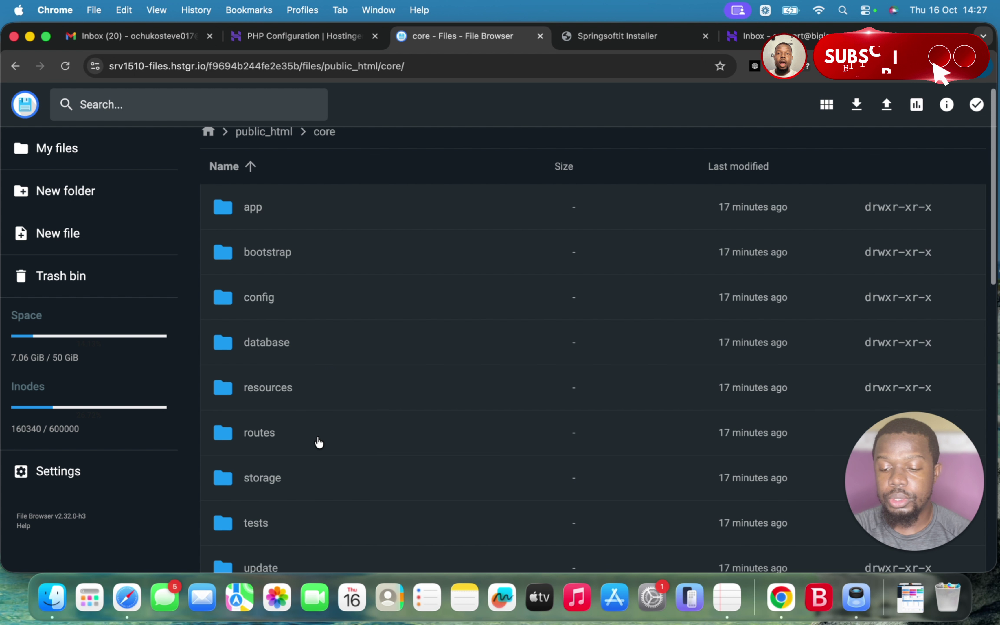
# Set the permissions of the app folder inside core/storage to 775 with group write access
pyautogui.scroll(-4, 319, 441)
pyautogui.scroll(2, 341, 218)
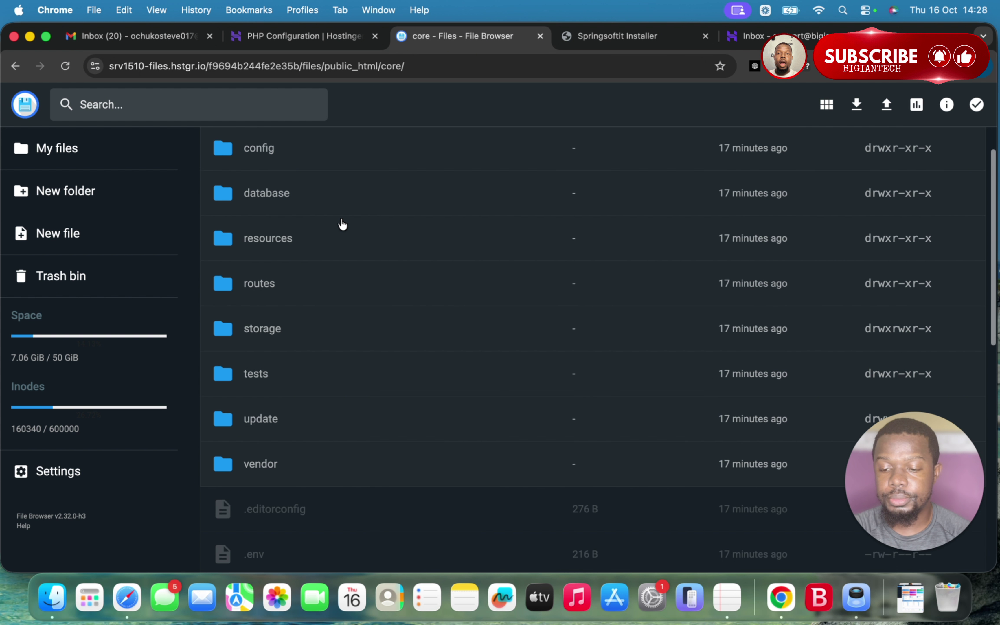
pyautogui.click(325, 387)
pyautogui.doubleClick(325, 388)
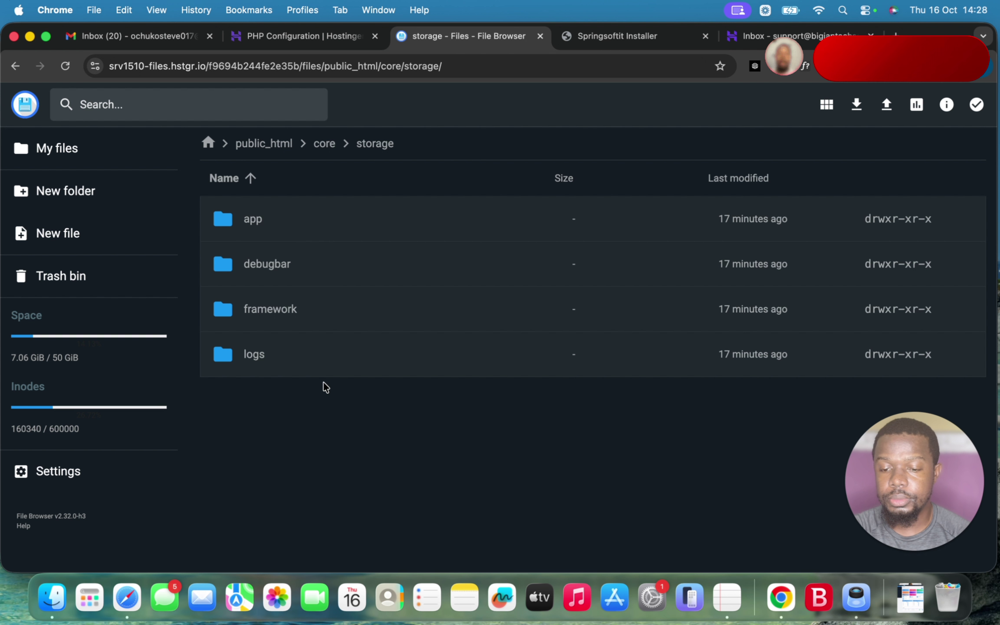
pyautogui.rightClick(323, 223)
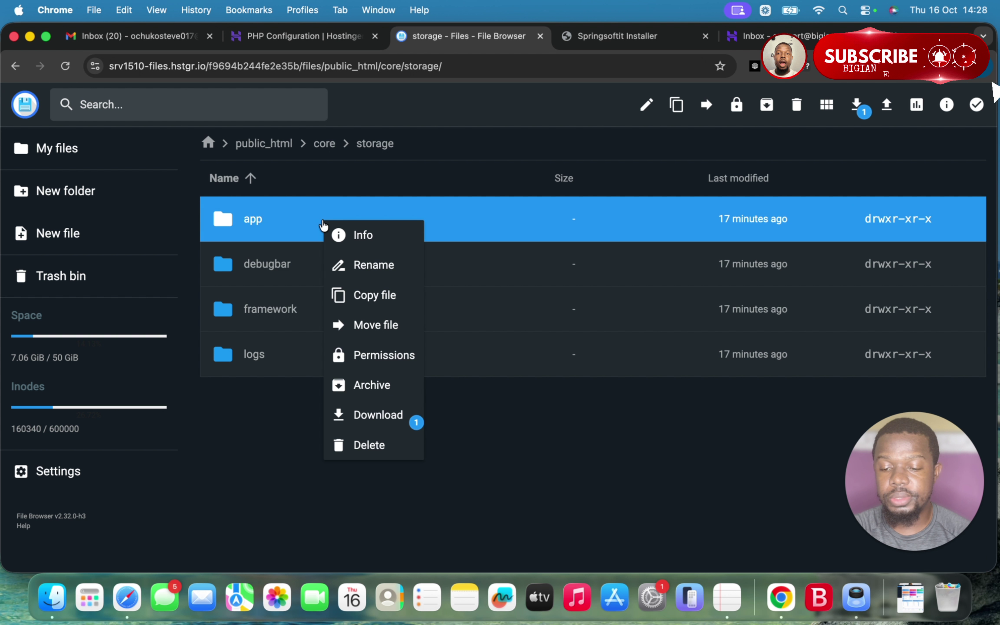
pyautogui.click(377, 355)
pyautogui.click(496, 271)
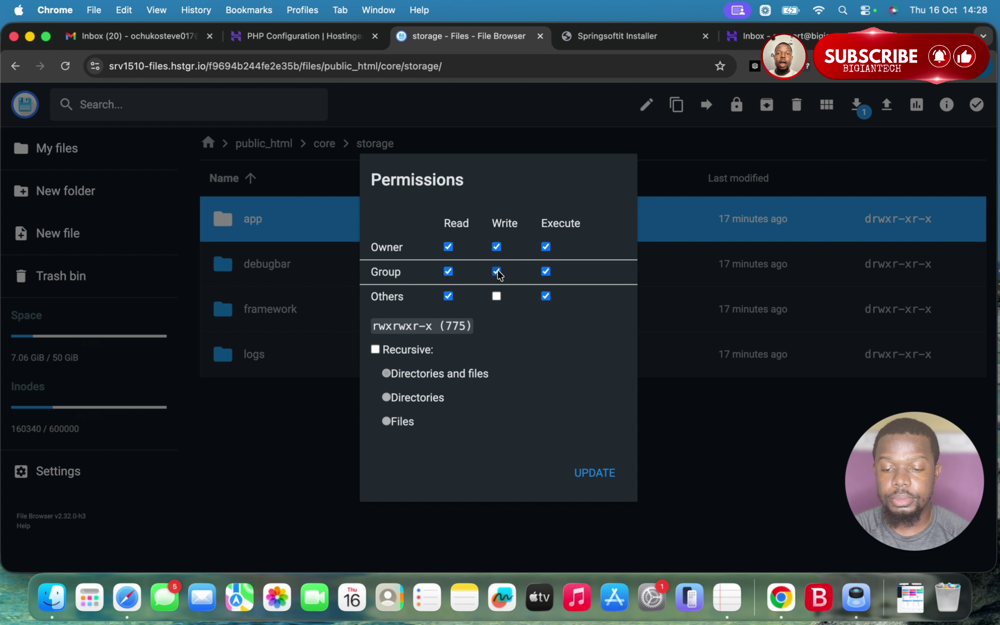
pyautogui.click(590, 474)
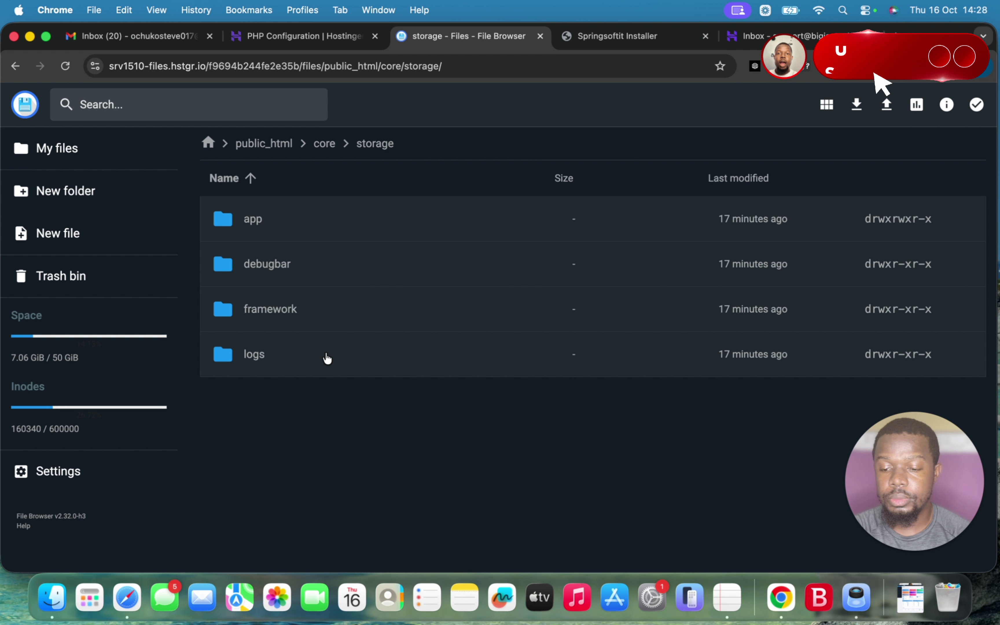
# Set the permissions of the framework folder inside core/storage to 775 with group write access
pyautogui.rightClick(337, 308)
pyautogui.click(404, 443)
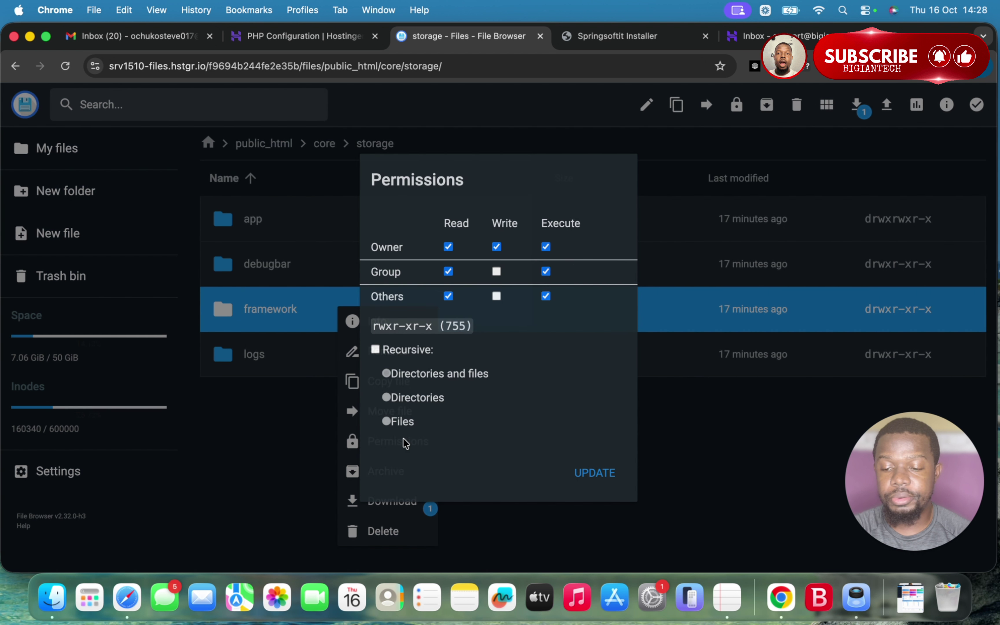
pyautogui.click(497, 272)
pyautogui.click(587, 473)
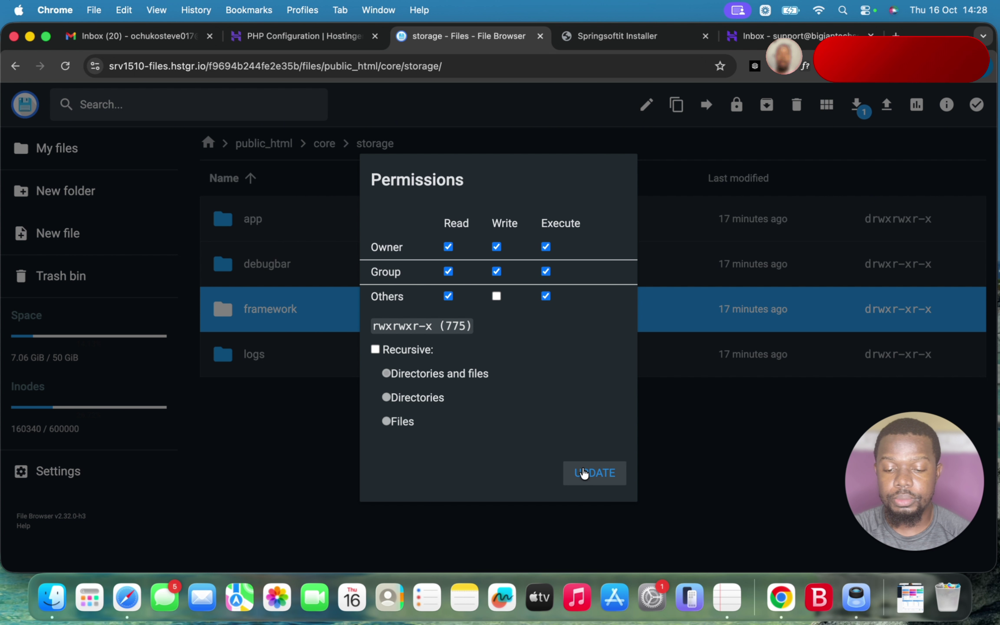
# Set the permissions of the logs folder inside core/storage to 775 with group write access
pyautogui.rightClick(308, 365)
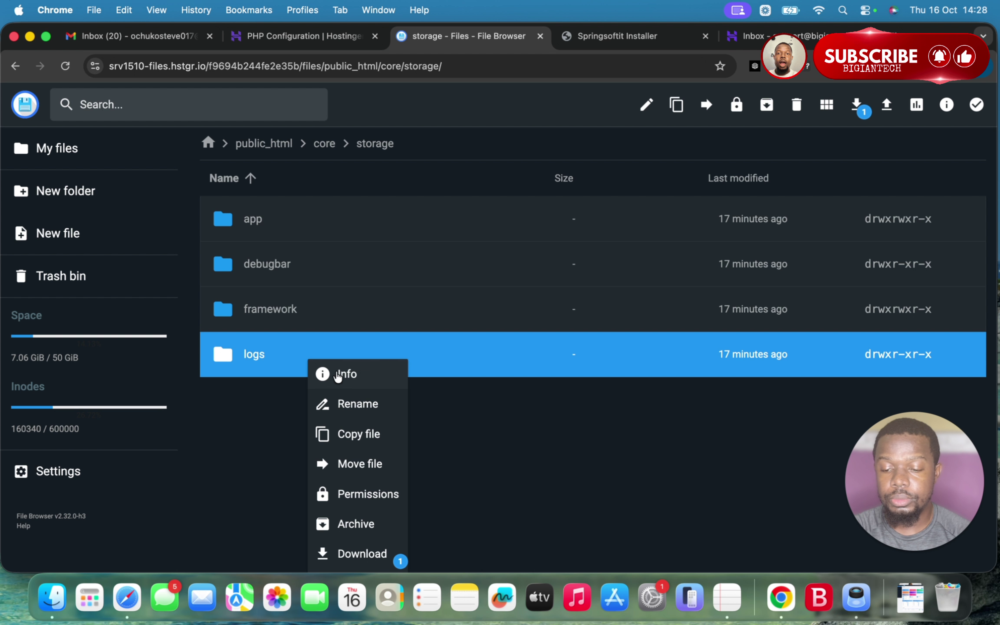
pyautogui.click(364, 493)
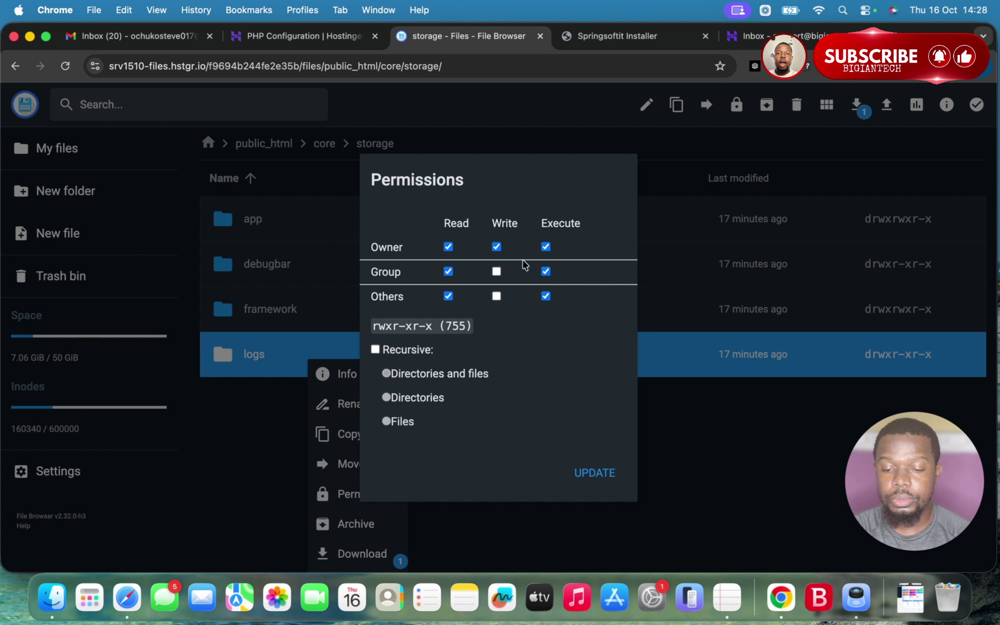
pyautogui.click(496, 272)
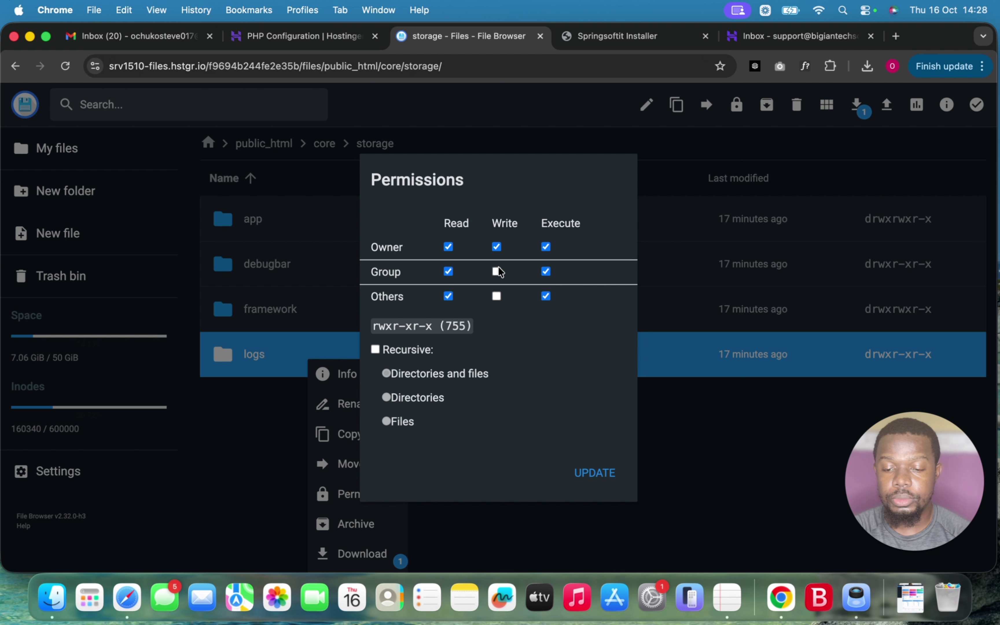
pyautogui.click(591, 473)
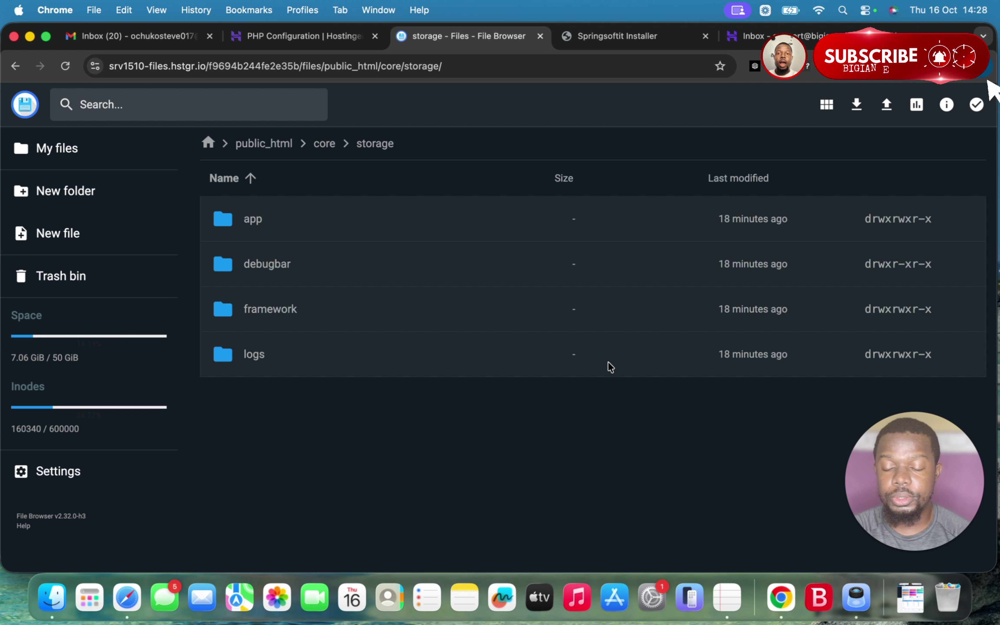
# Reload the installer's file permission check and proceed to the database and admin setup form
pyautogui.click(638, 36)
pyautogui.click(65, 67)
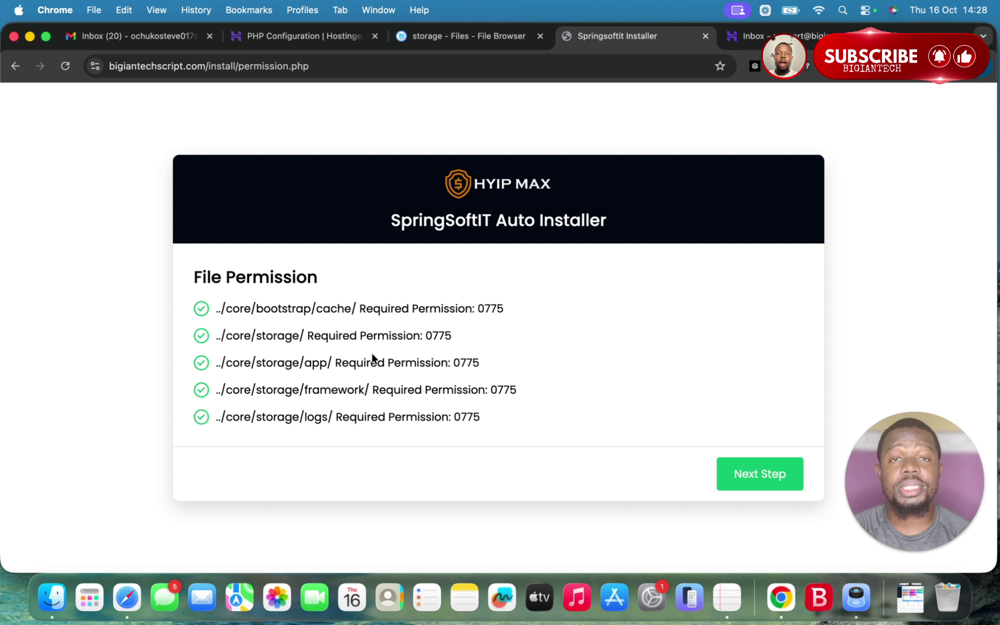
pyautogui.click(737, 481)
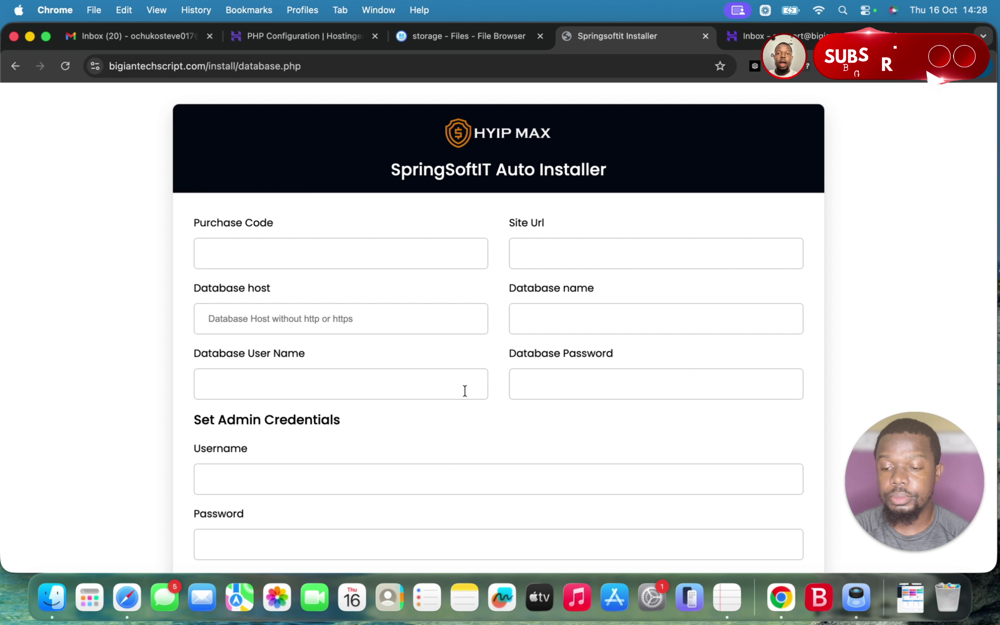
# Complete the setup form with database host localhost, the database name, user and password, and admin username admin, password and email, and run the installation
pyautogui.scroll(-5, 464, 404)
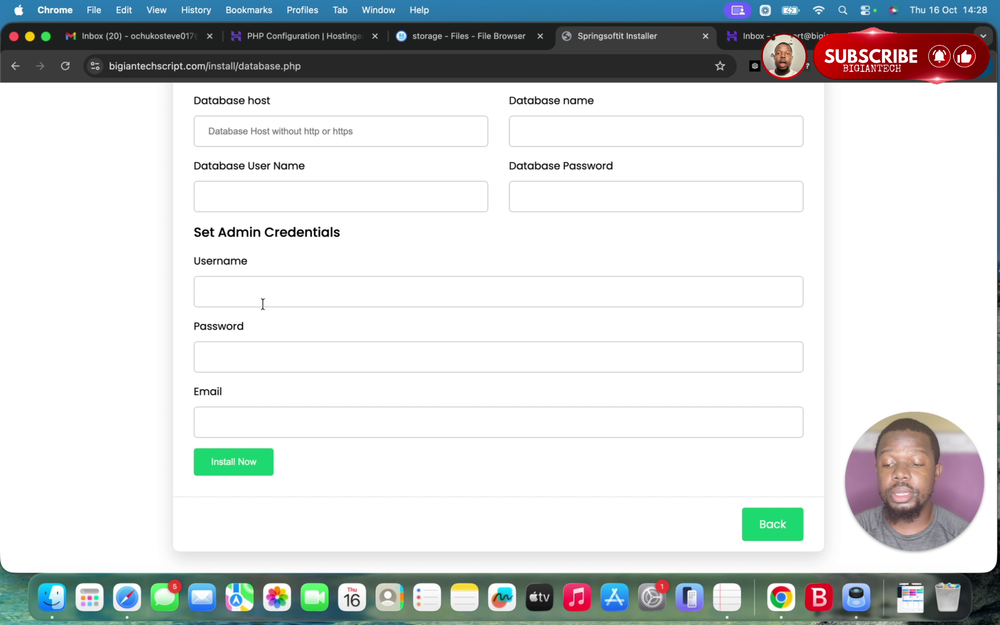
pyautogui.scroll(5, 287, 288)
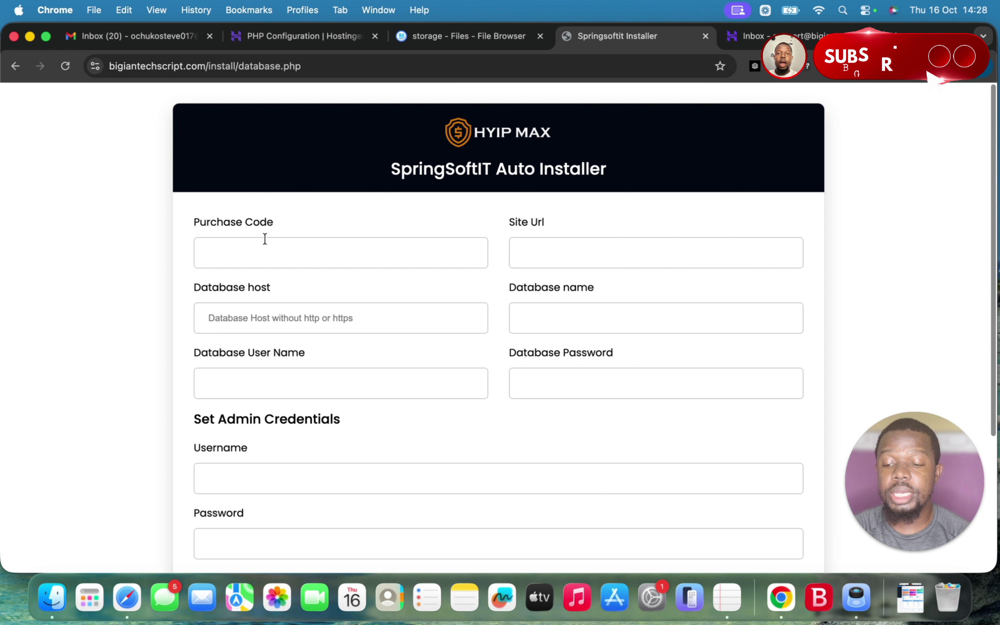
pyautogui.scroll(-1, 317, 349)
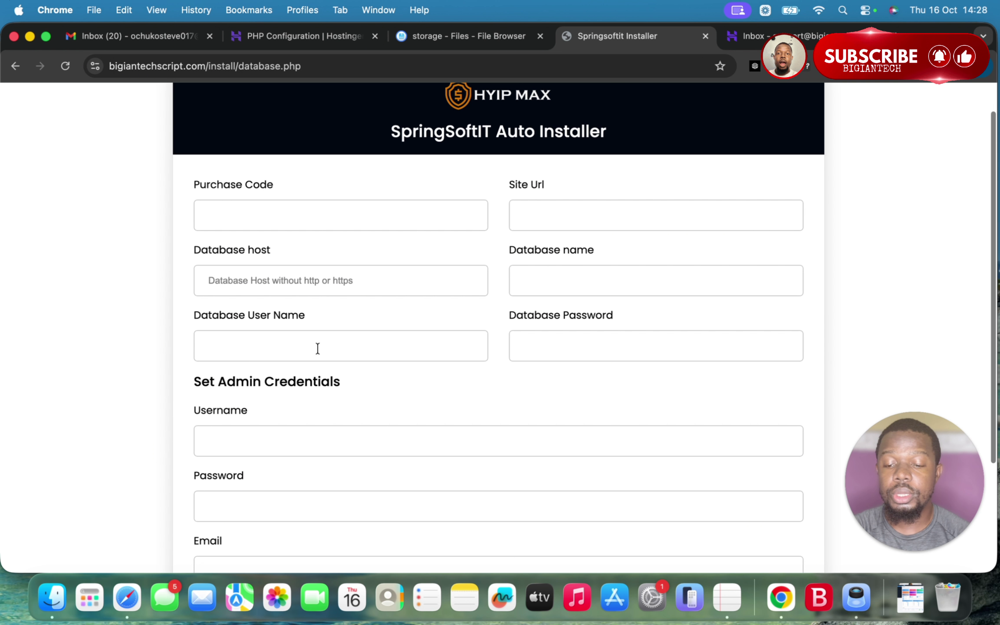
pyautogui.click(310, 287)
pyautogui.click(304, 309)
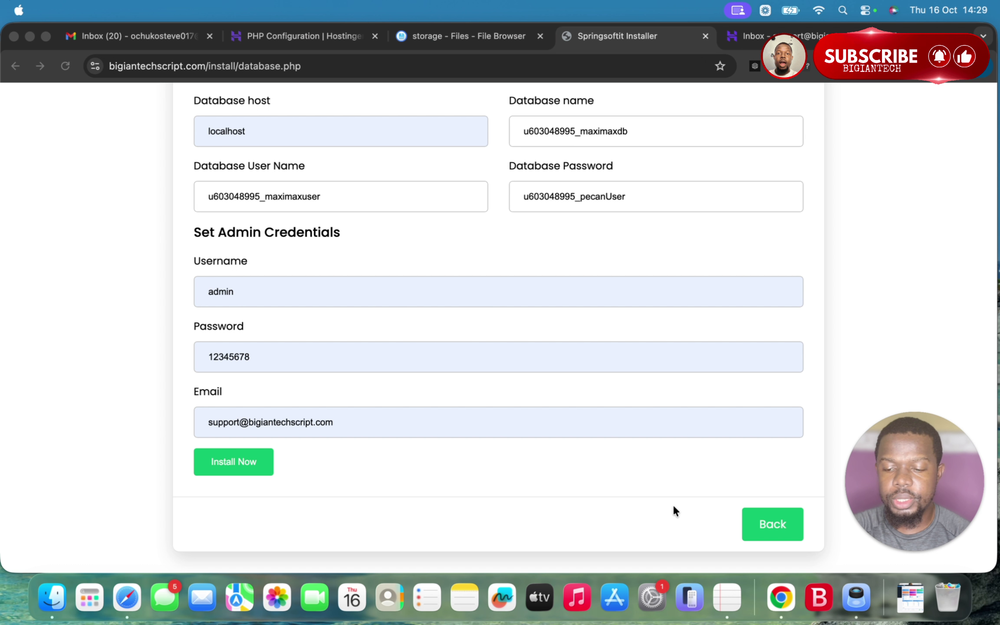
pyautogui.click(253, 463)
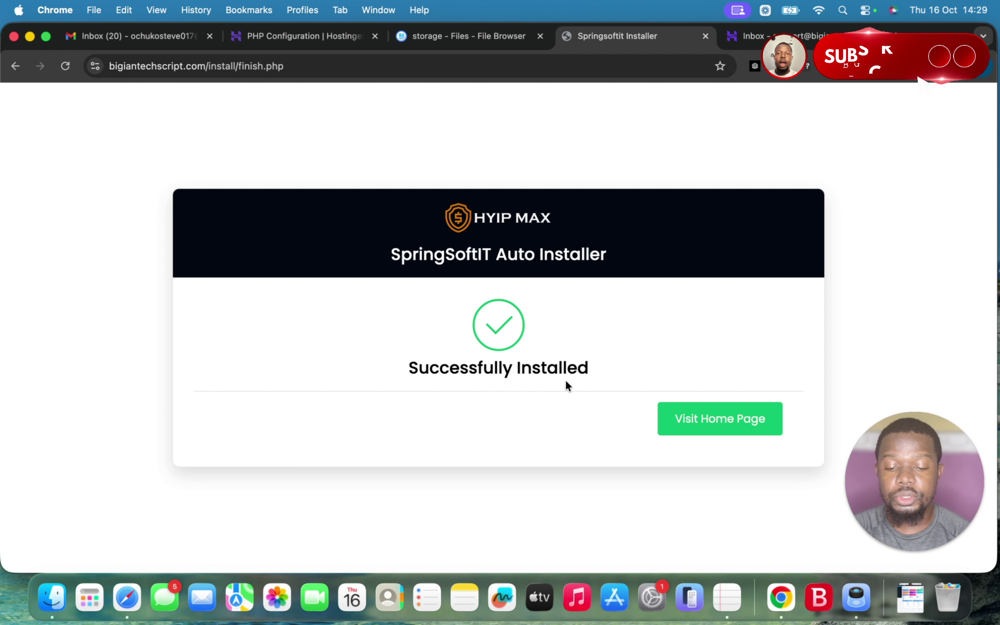
# Visit the installed site's home page and look through its sections, including the plans and the profit calculator
pyautogui.click(704, 422)
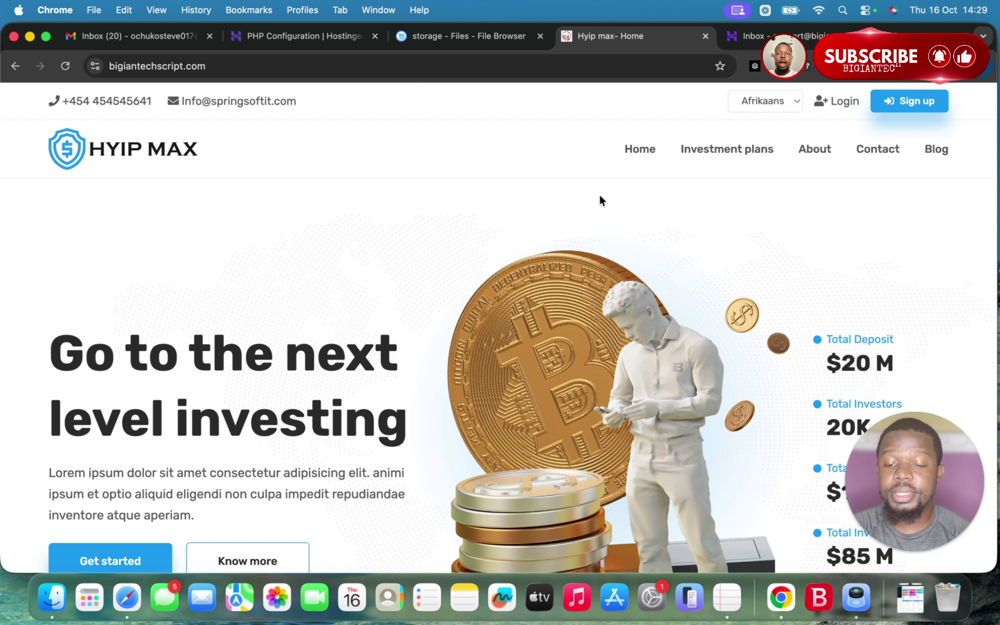
pyautogui.scroll(-3, 603, 219)
pyautogui.scroll(3, 602, 219)
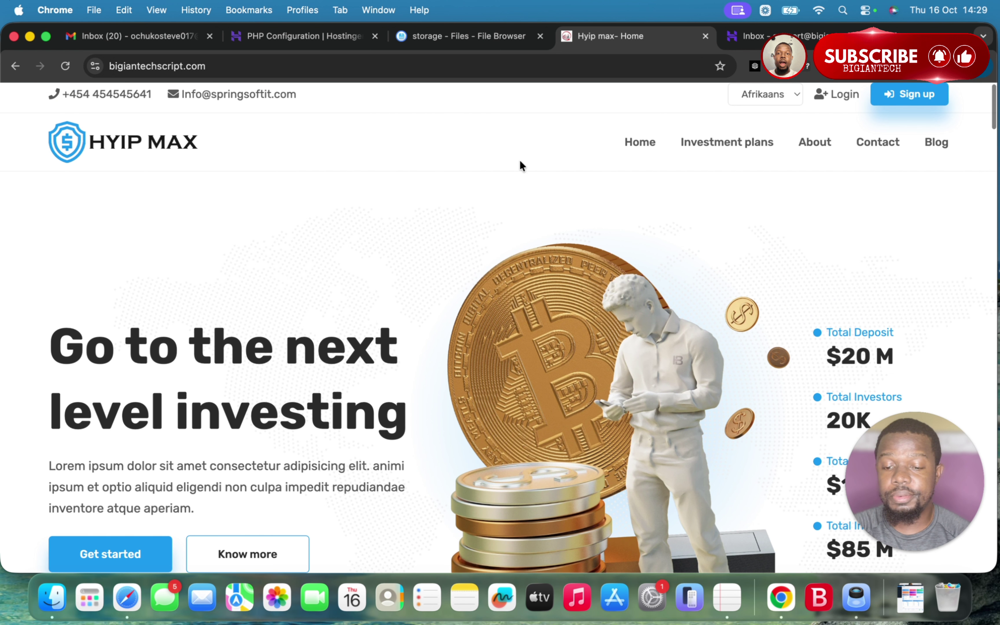
pyautogui.scroll(-5, 359, 246)
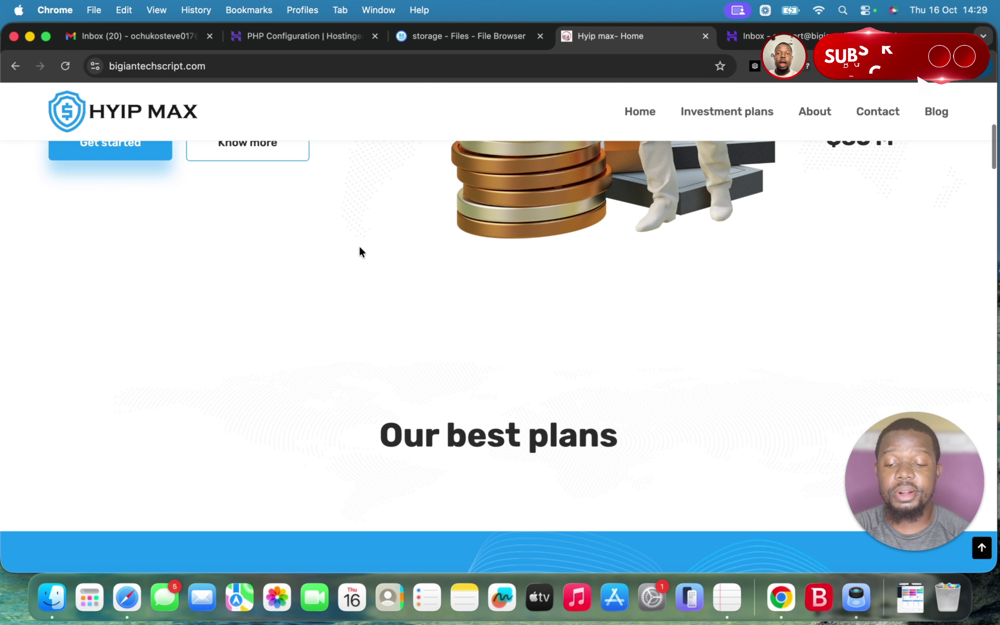
pyautogui.scroll(-8, 360, 251)
pyautogui.scroll(5, 359, 250)
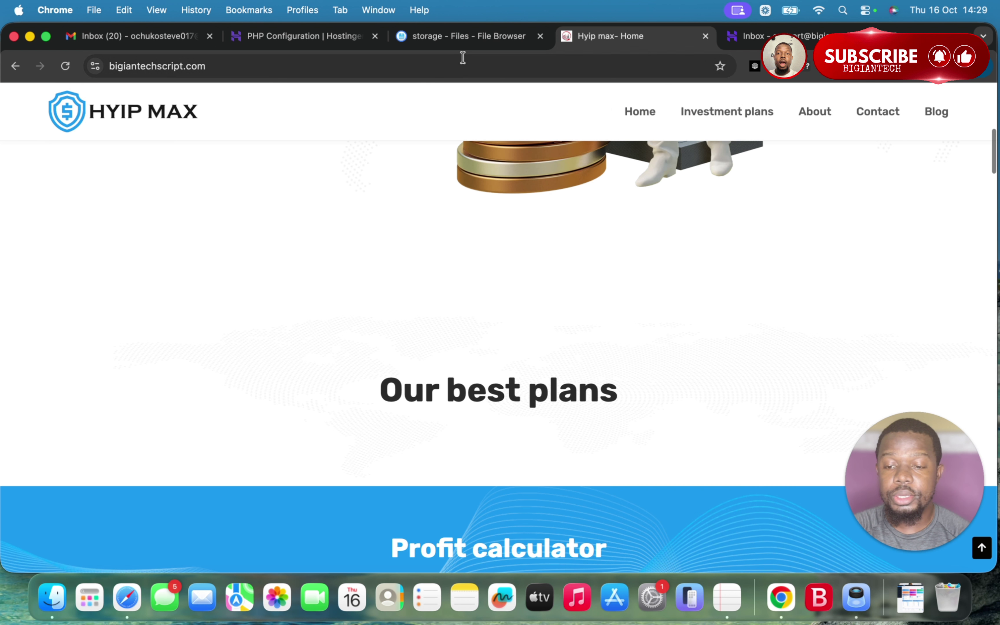
# Permanently delete the install folder from public_html in the file browser, skipping the trash bin
pyautogui.click(466, 37)
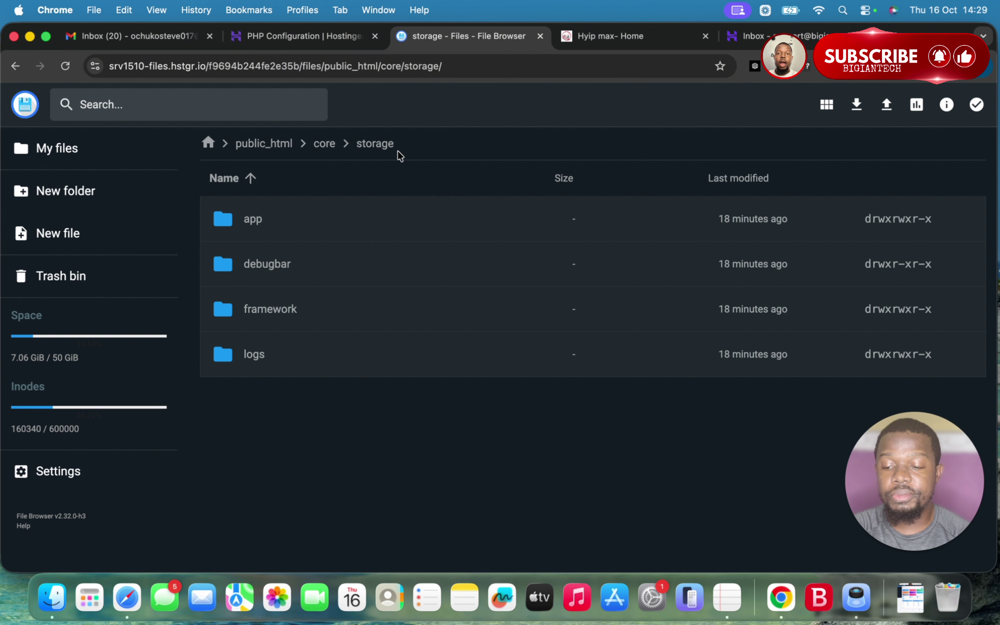
pyautogui.click(330, 148)
pyautogui.click(279, 149)
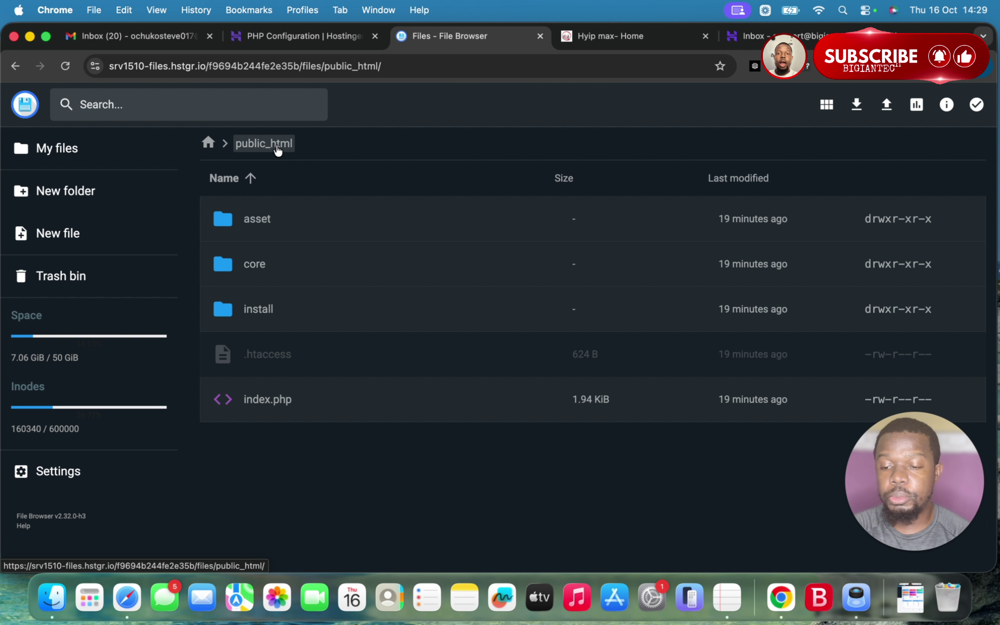
pyautogui.click(291, 310)
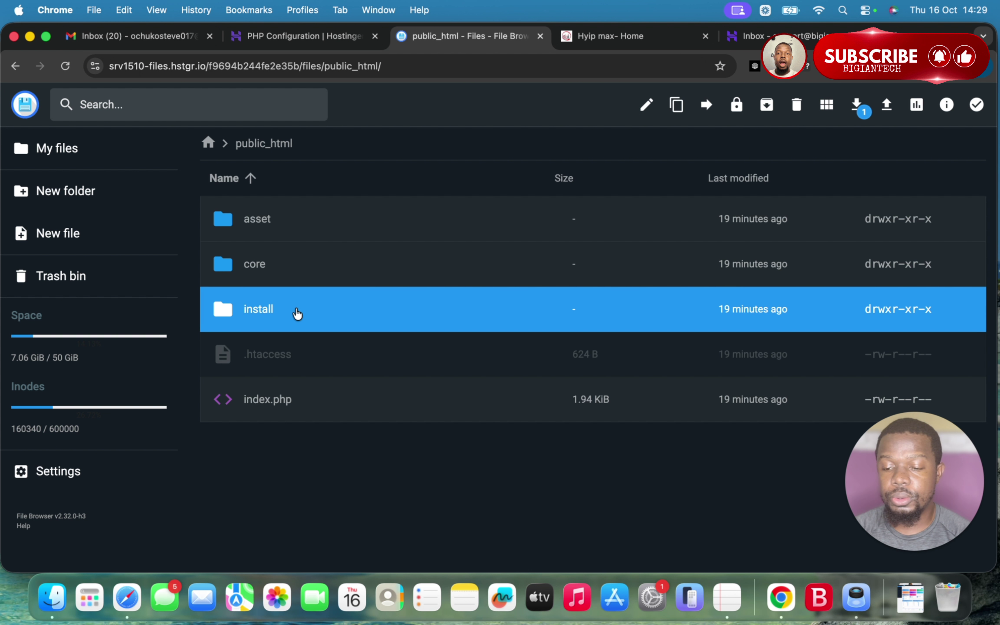
pyautogui.click(797, 106)
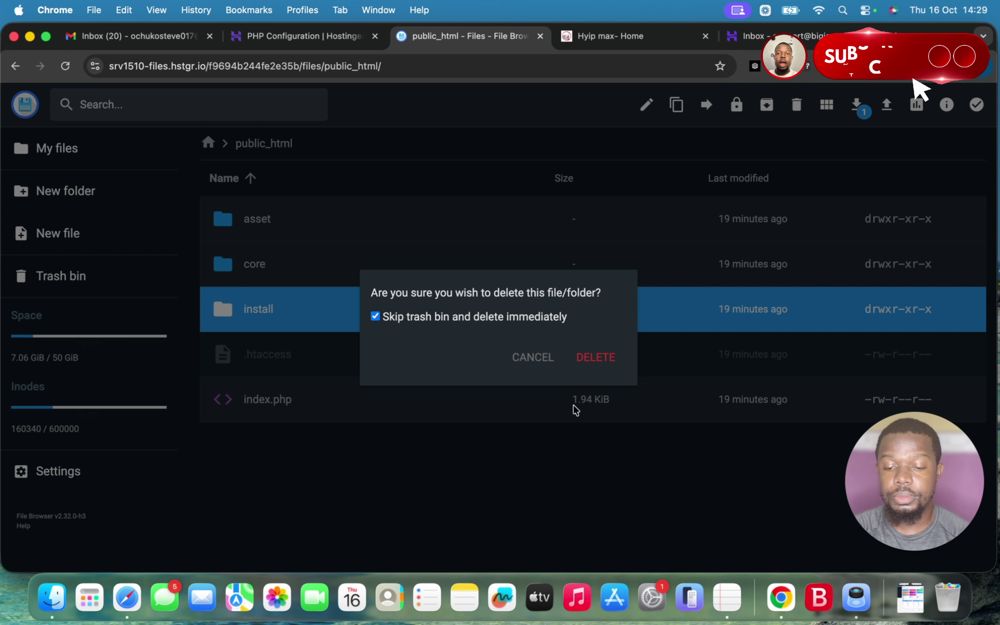
pyautogui.click(597, 357)
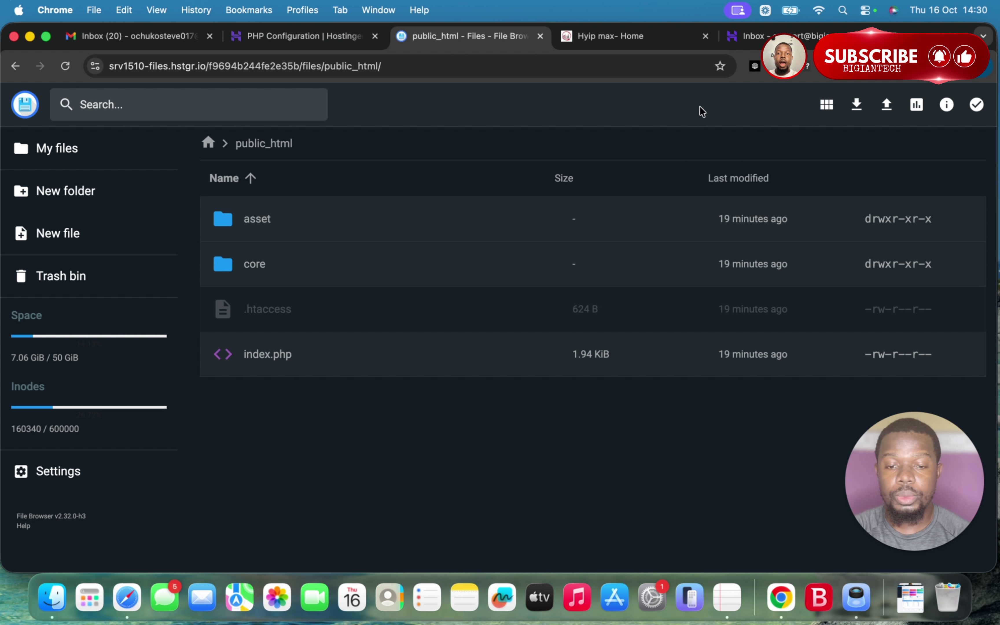
# Open the admin sign-in page at bigiantechscript.com/admin and log in with the admin email and password
pyautogui.click(645, 40)
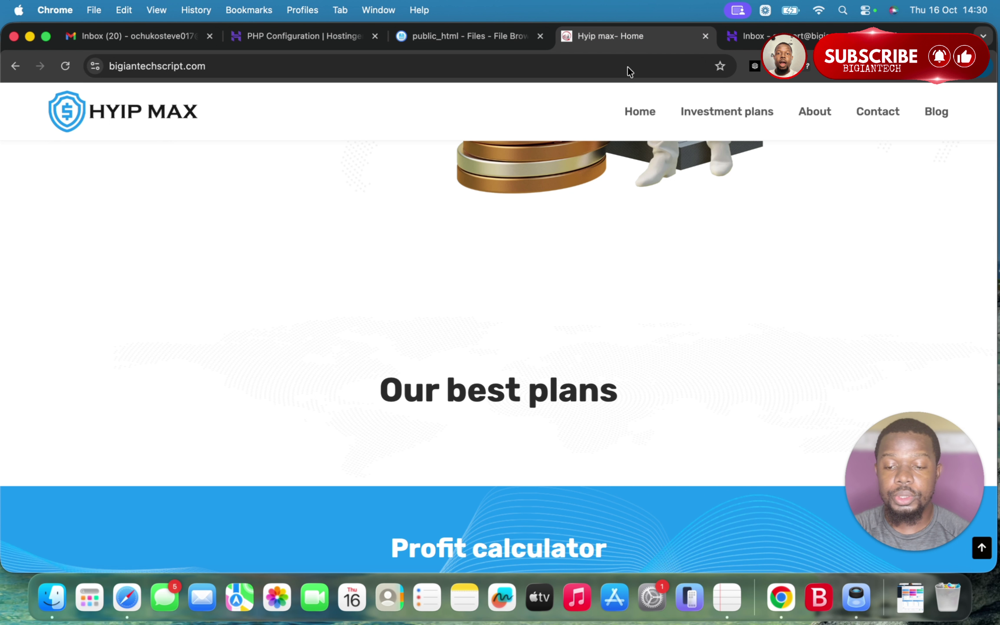
pyautogui.click(362, 69)
pyautogui.click(362, 70)
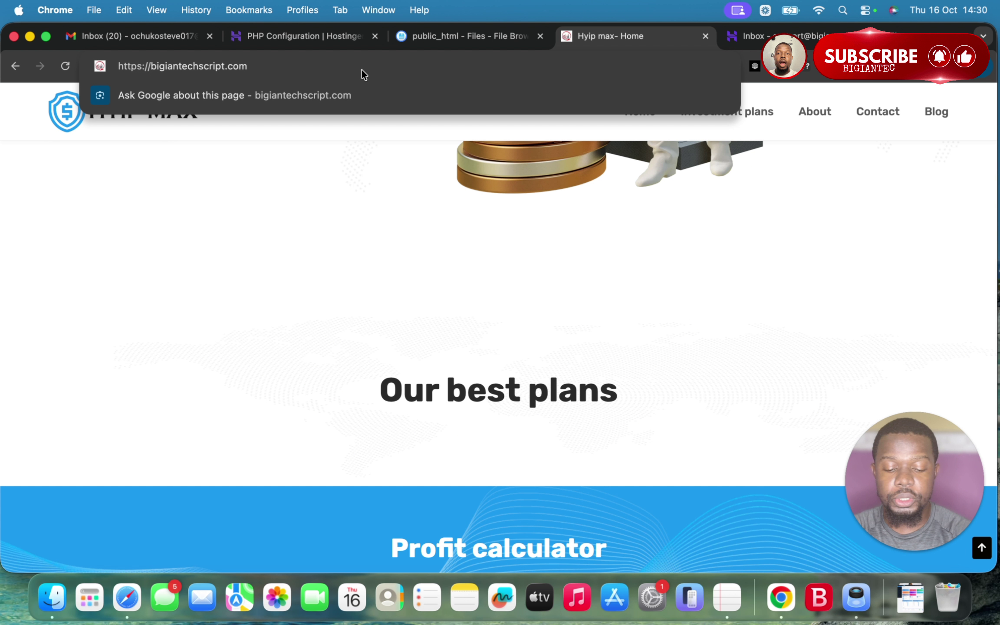
pyautogui.write('/')
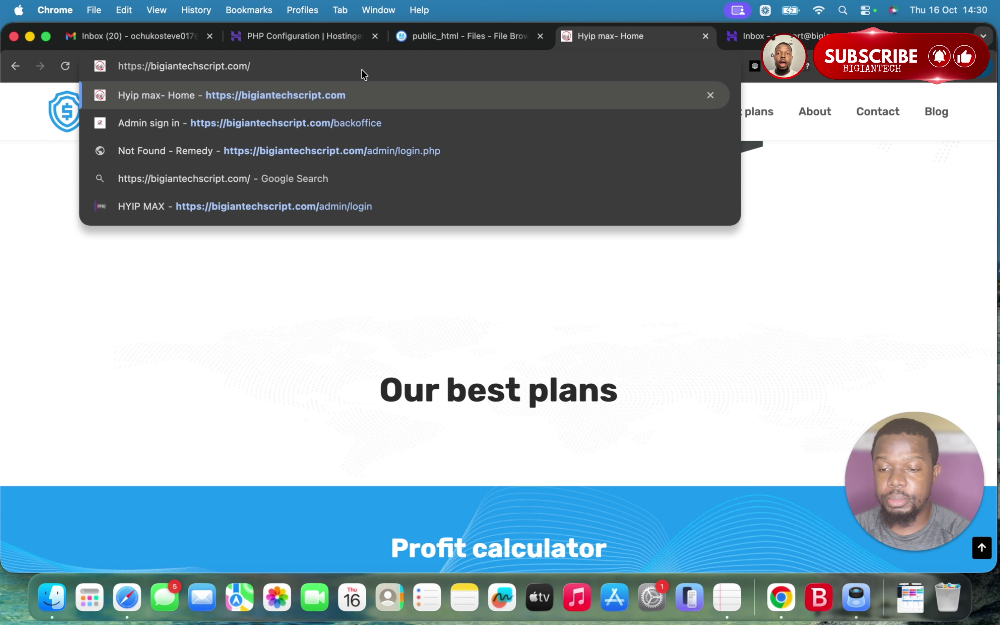
pyautogui.write('adm')
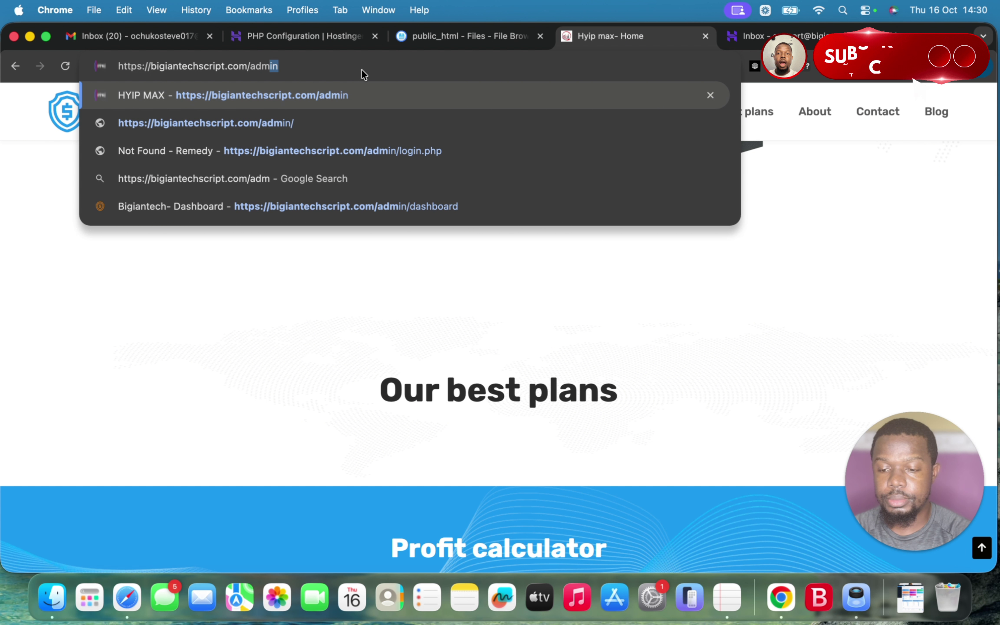
pyautogui.press('Return')
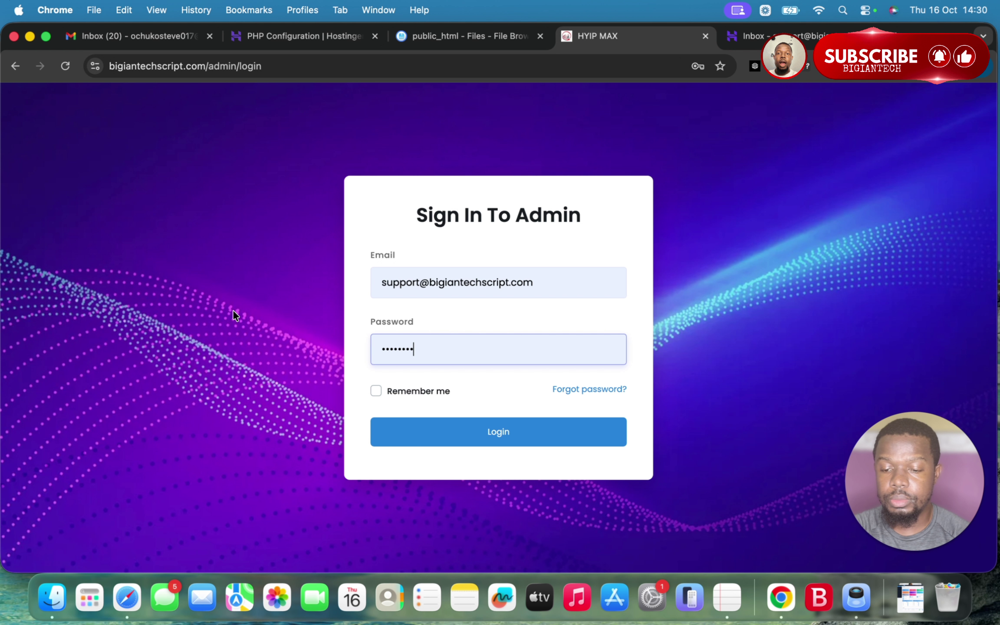
pyautogui.click(422, 435)
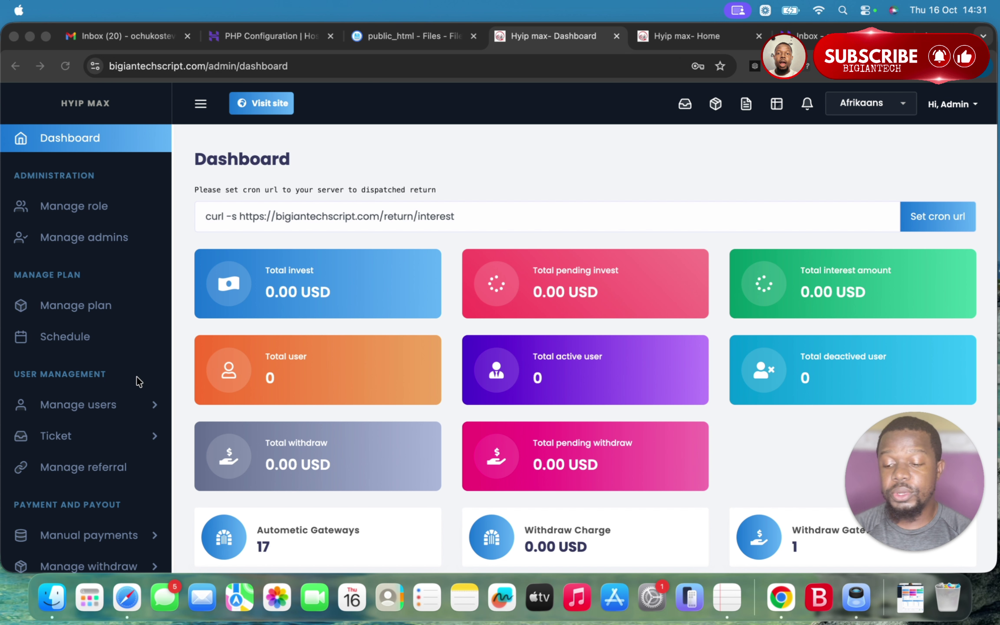
# Look over the admin dashboard's sections, open theme management and go through the list of available themes
pyautogui.scroll(-5, 126, 338)
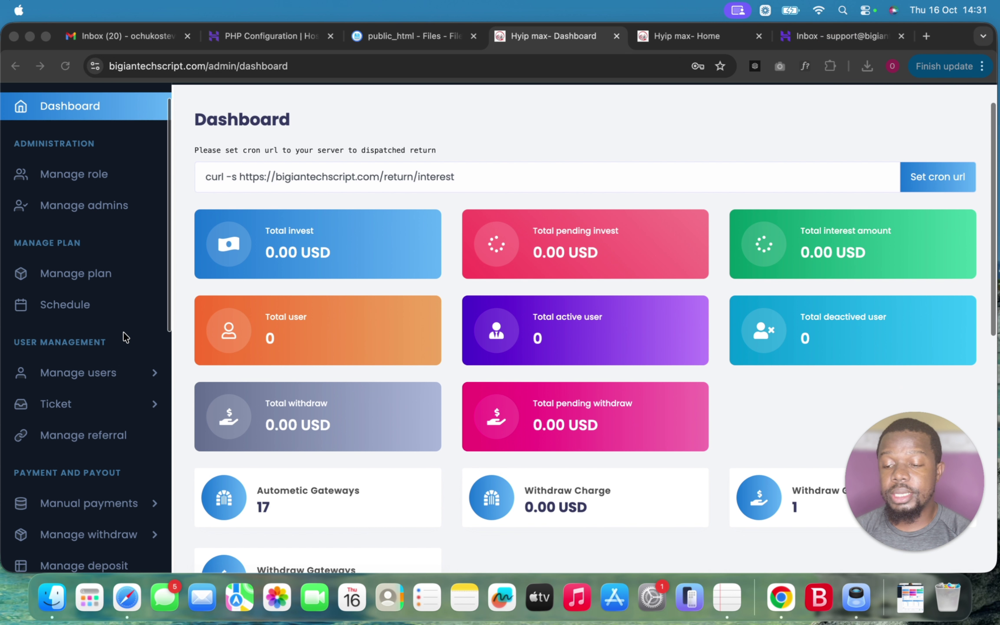
pyautogui.click(171, 285)
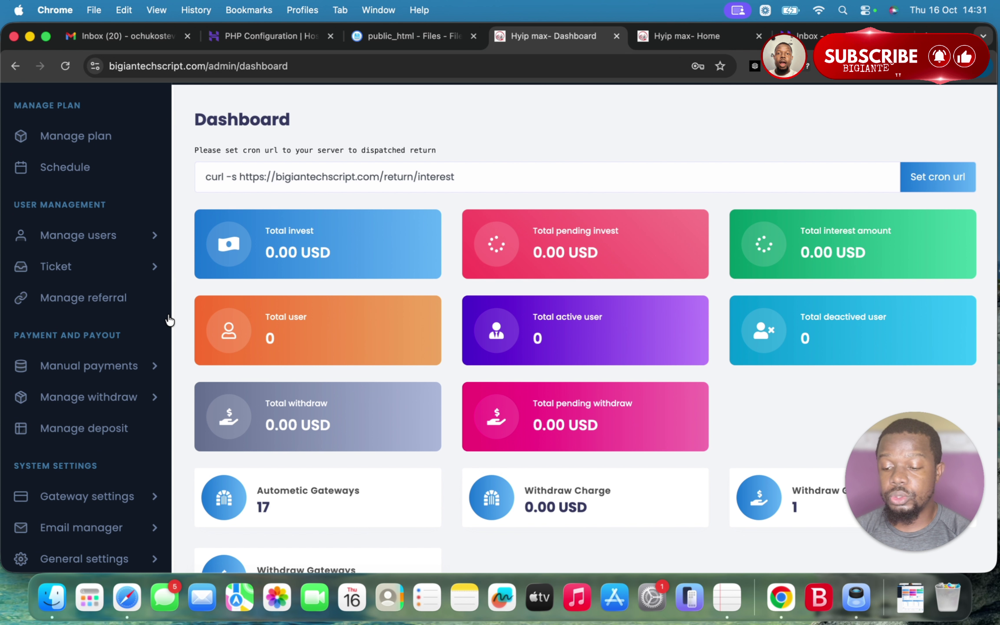
pyautogui.moveTo(167, 312); pyautogui.dragTo(167, 425)
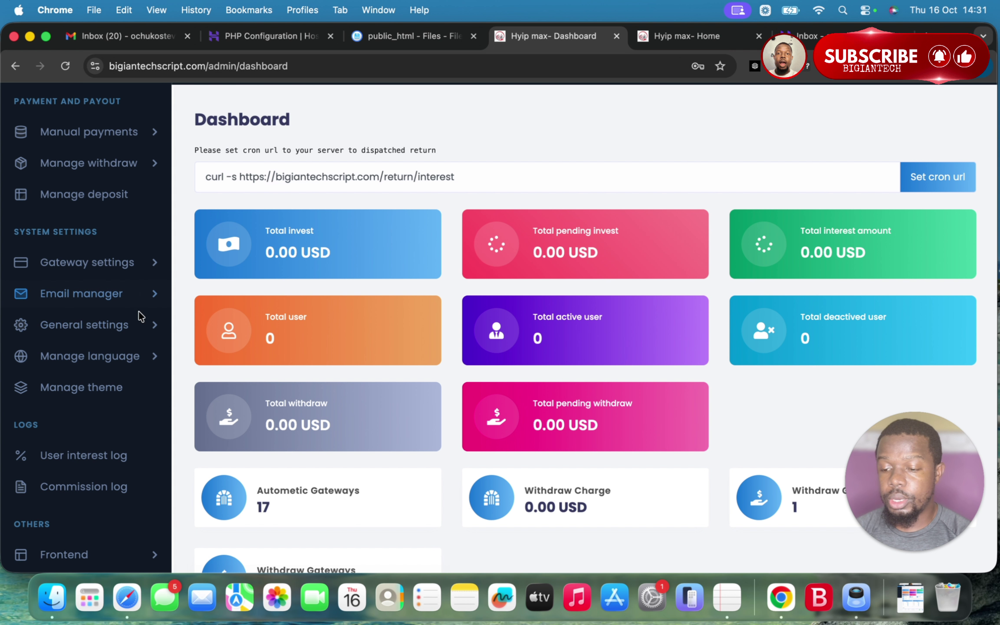
pyautogui.click(103, 389)
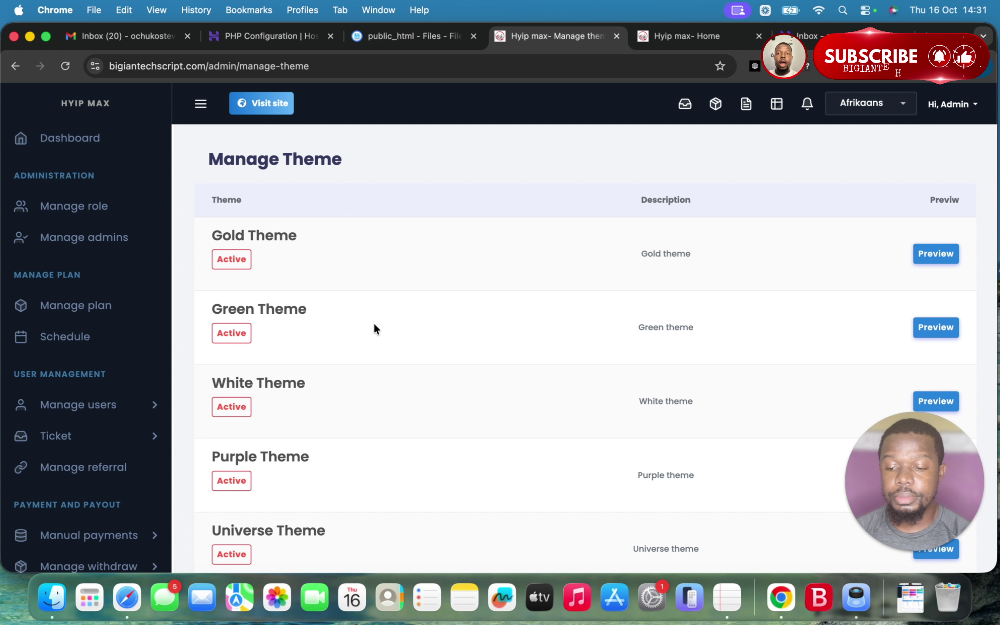
pyautogui.scroll(-6, 400, 323)
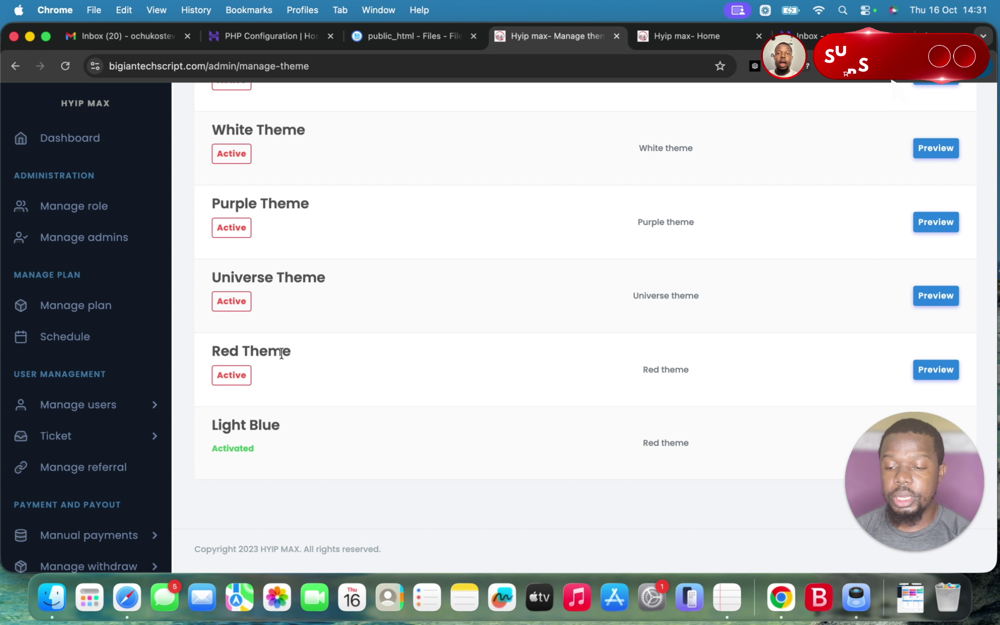
pyautogui.scroll(6, 281, 352)
pyautogui.scroll(-6, 281, 351)
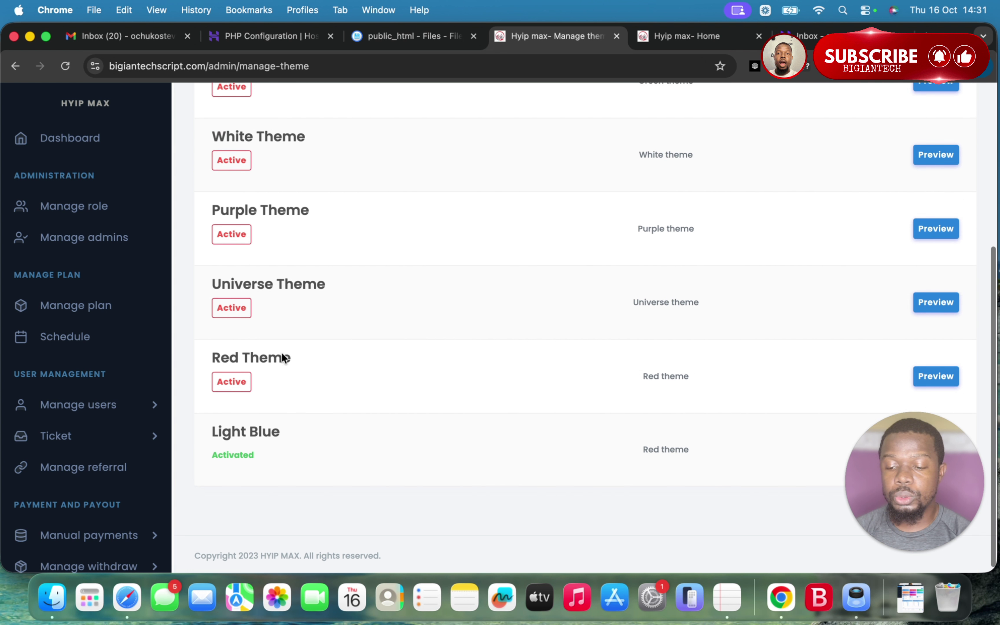
# Check the home page's current design and try to activate the Red Theme in theme management
pyautogui.click(699, 40)
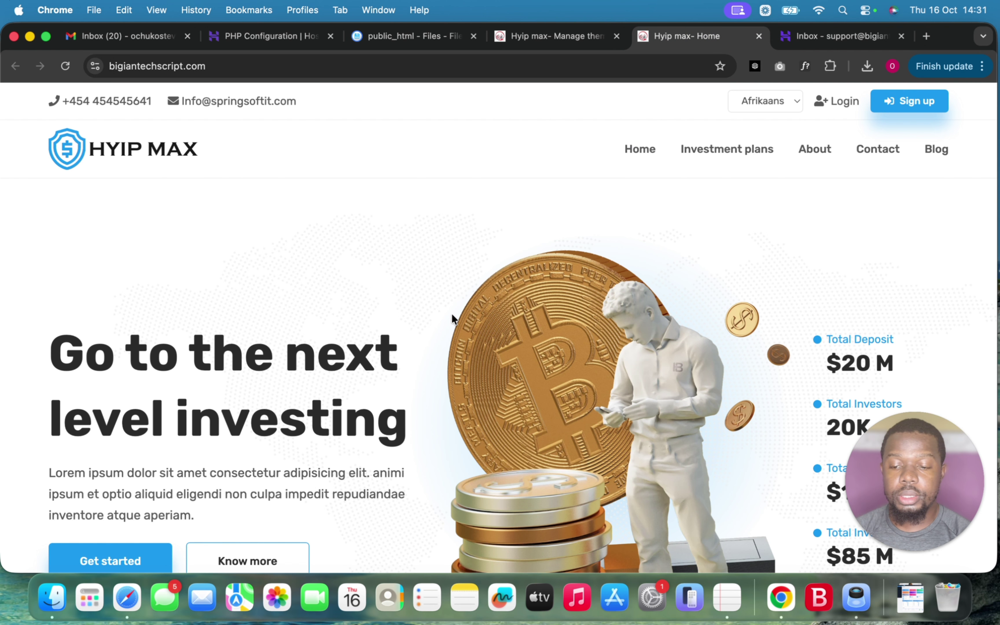
pyautogui.scroll(-15, 463, 314)
pyautogui.scroll(-15, 465, 316)
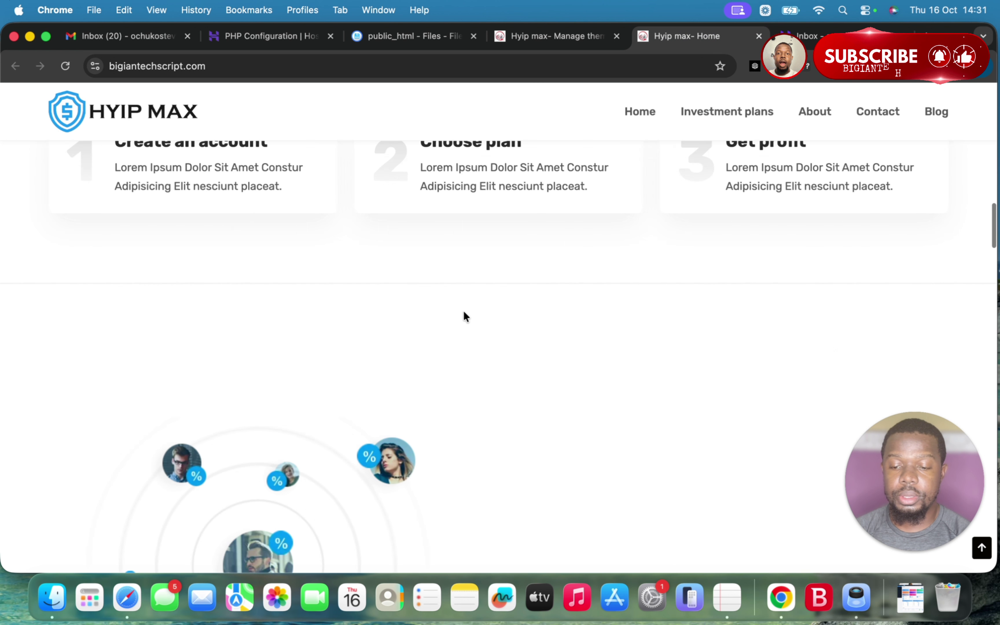
pyautogui.scroll(12, 463, 315)
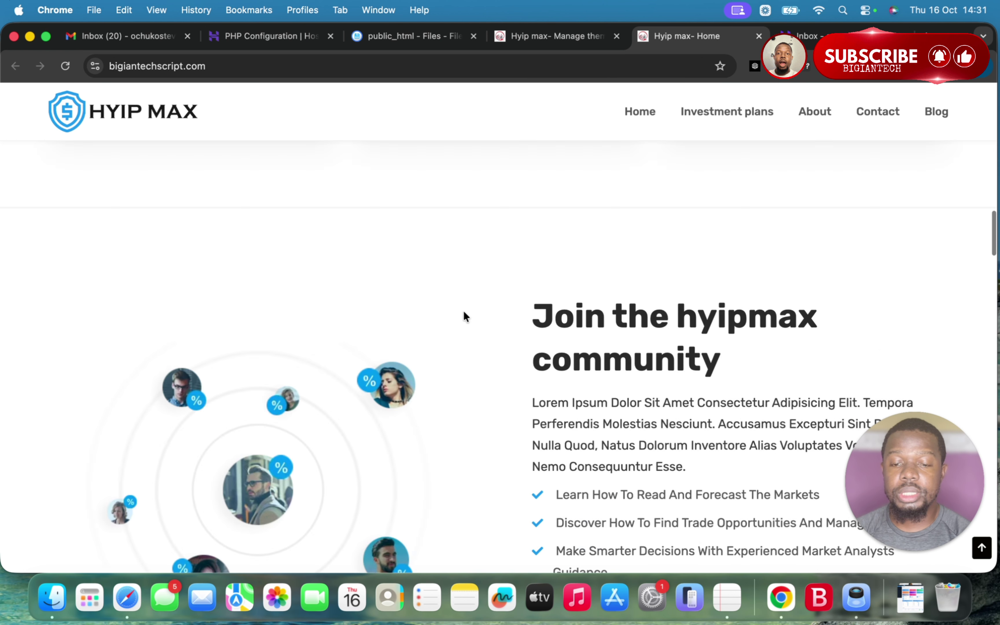
pyautogui.click(578, 37)
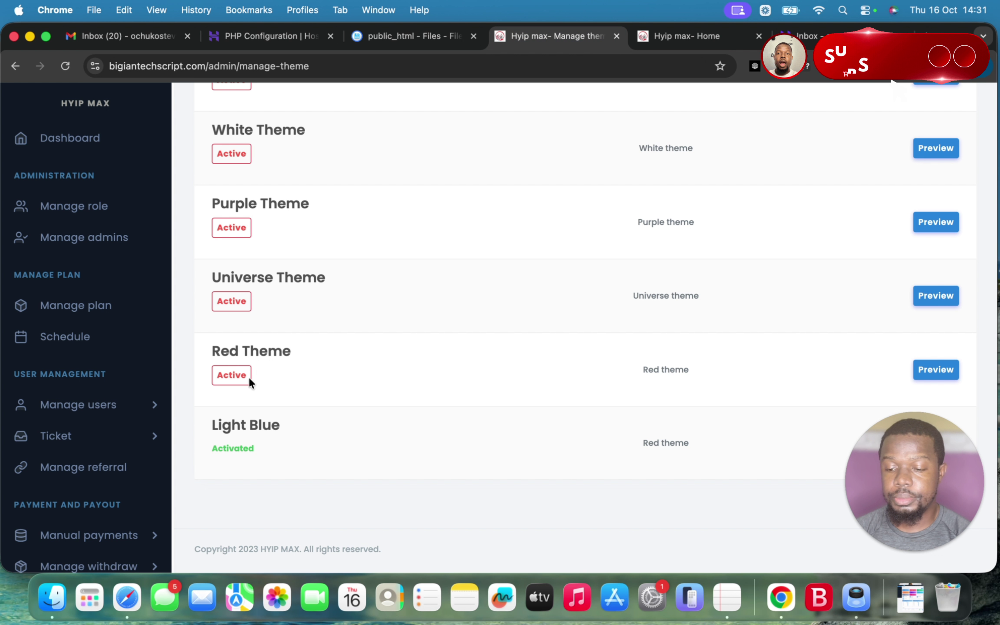
pyautogui.click(238, 376)
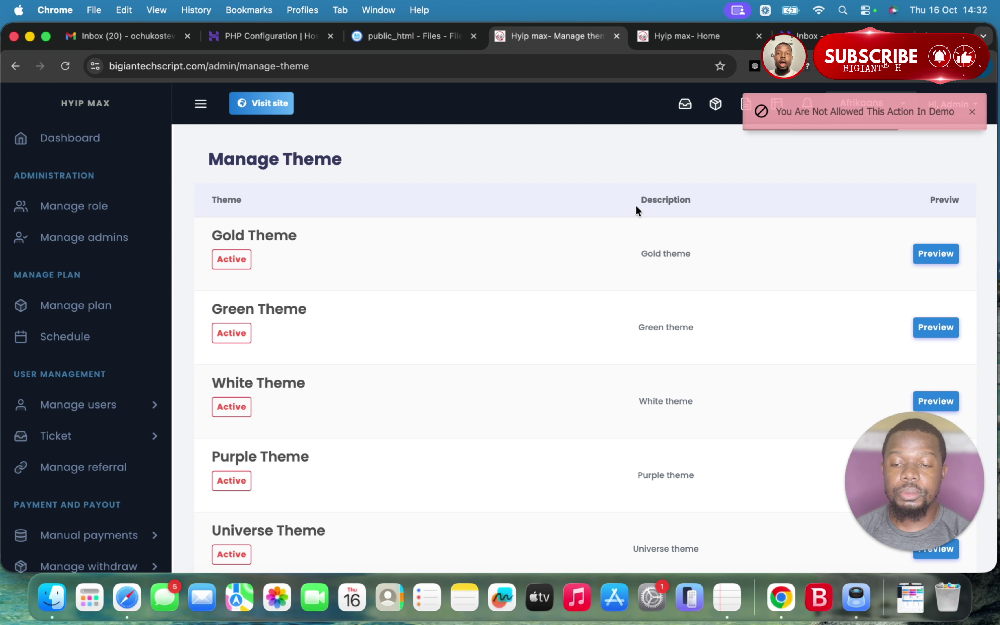
# Open the core folder inside public_html in the file browser, and activate the Red Theme in theme management
pyautogui.click(417, 40)
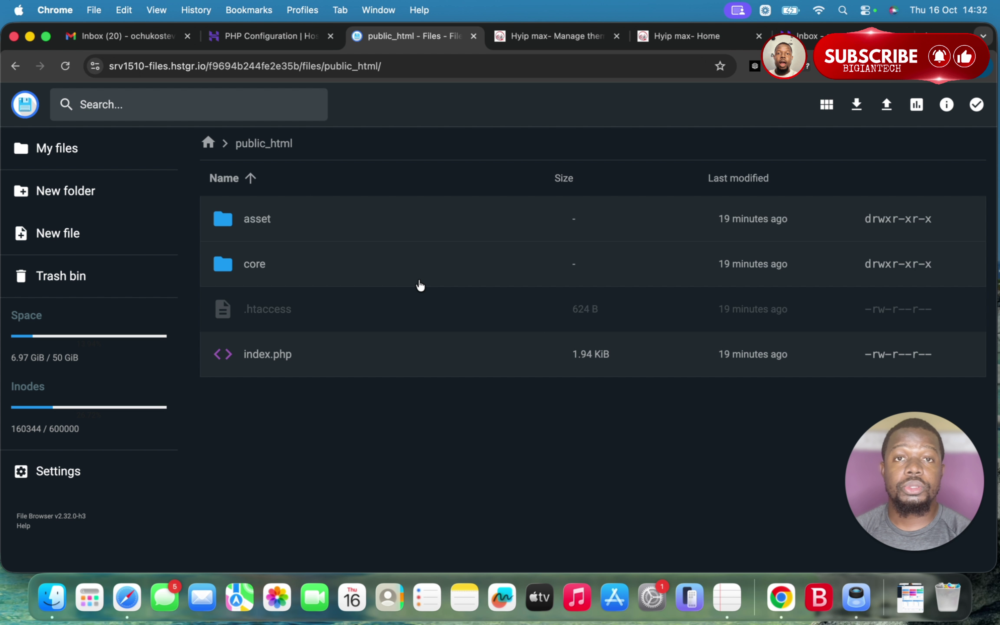
pyautogui.doubleClick(340, 261)
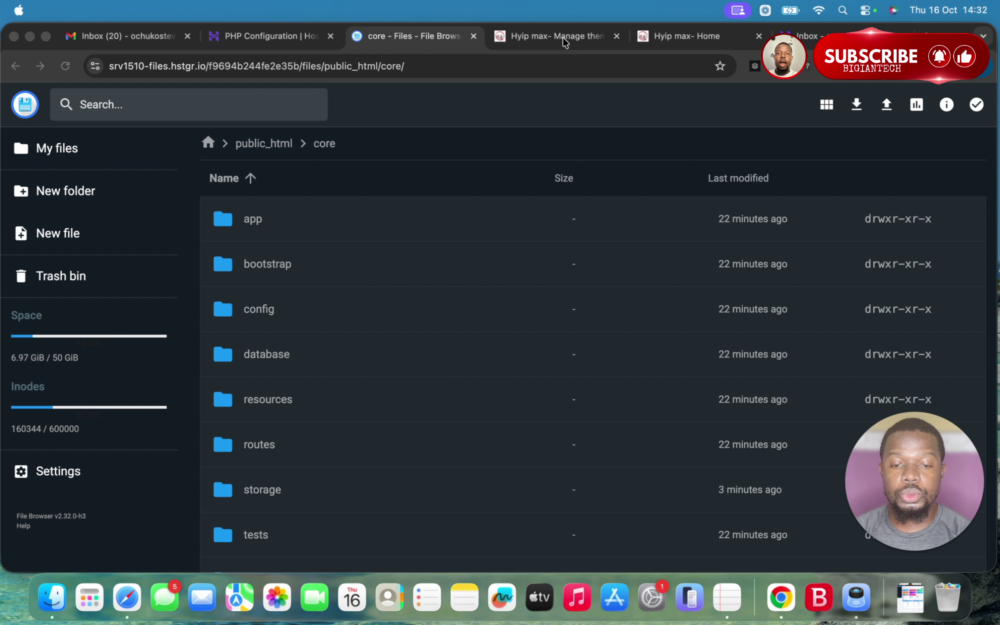
pyautogui.click(564, 41)
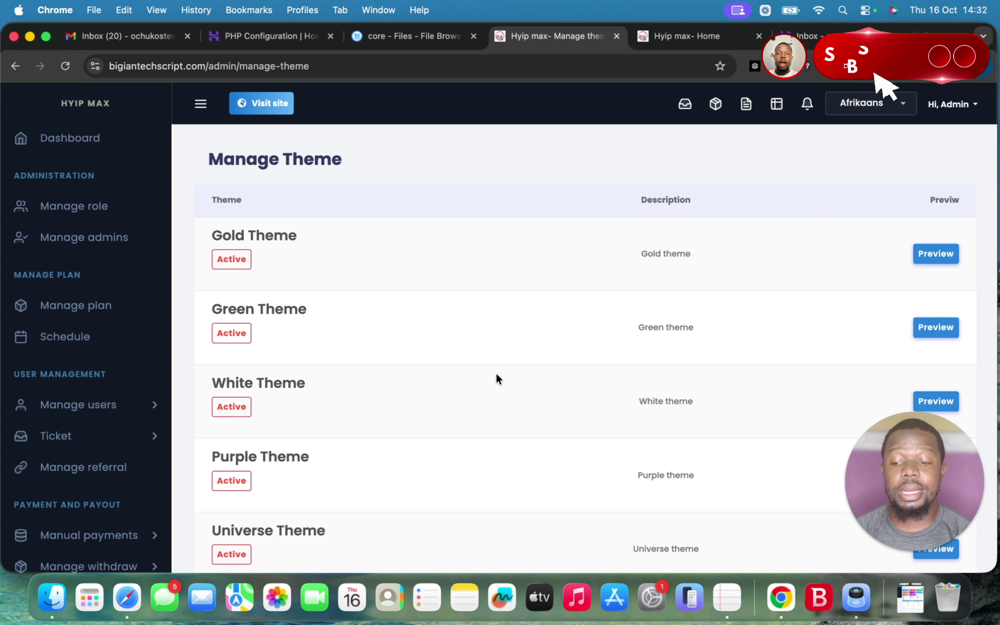
pyautogui.scroll(-5, 496, 378)
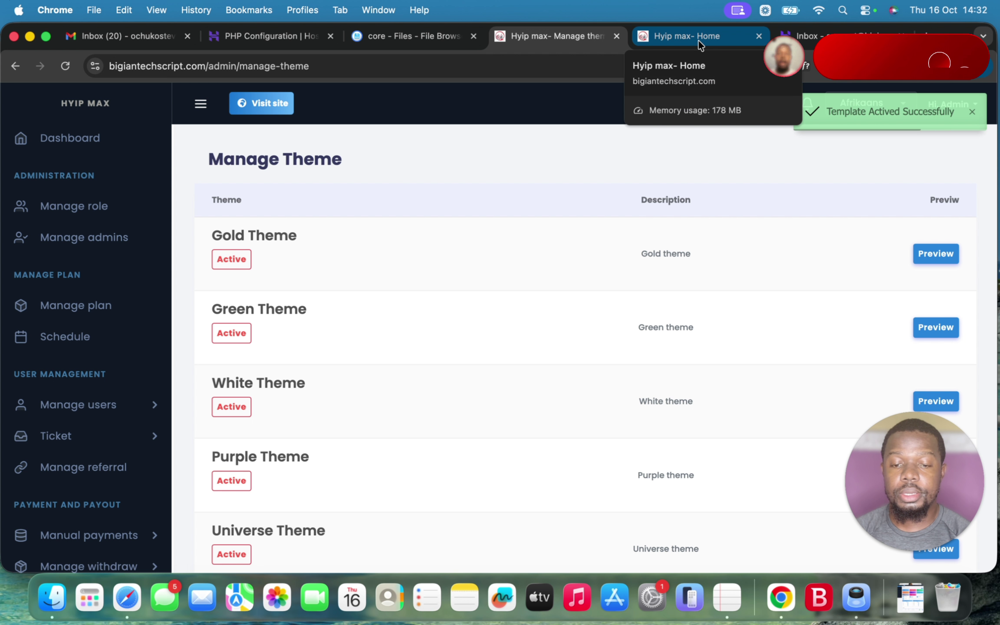
# Reload the site's home page and examine its sections in the Red Theme, from the hero banner to the FAQ and transaction history
pyautogui.click(698, 39)
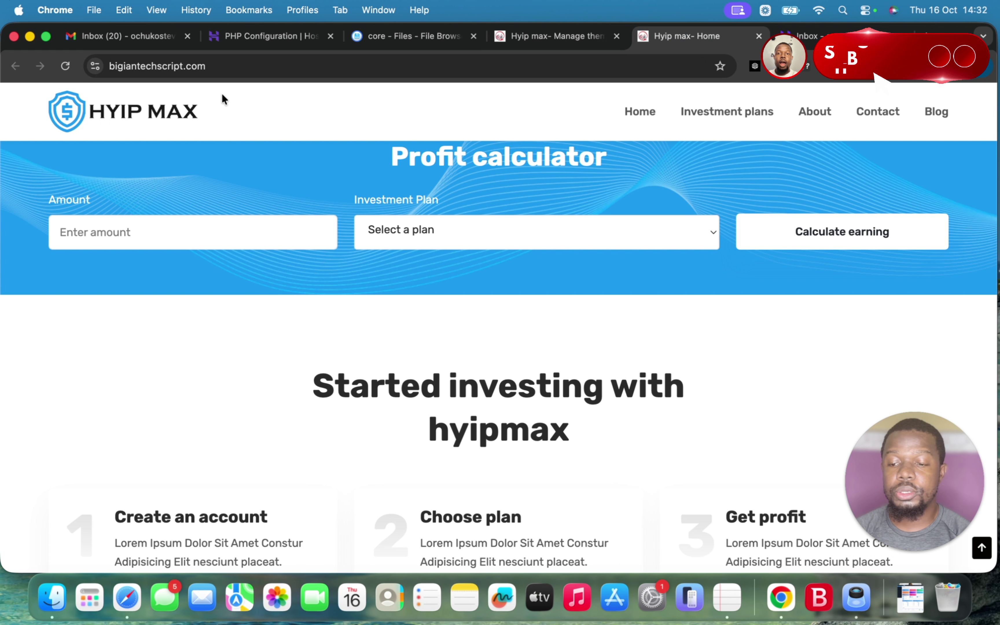
pyautogui.click(66, 66)
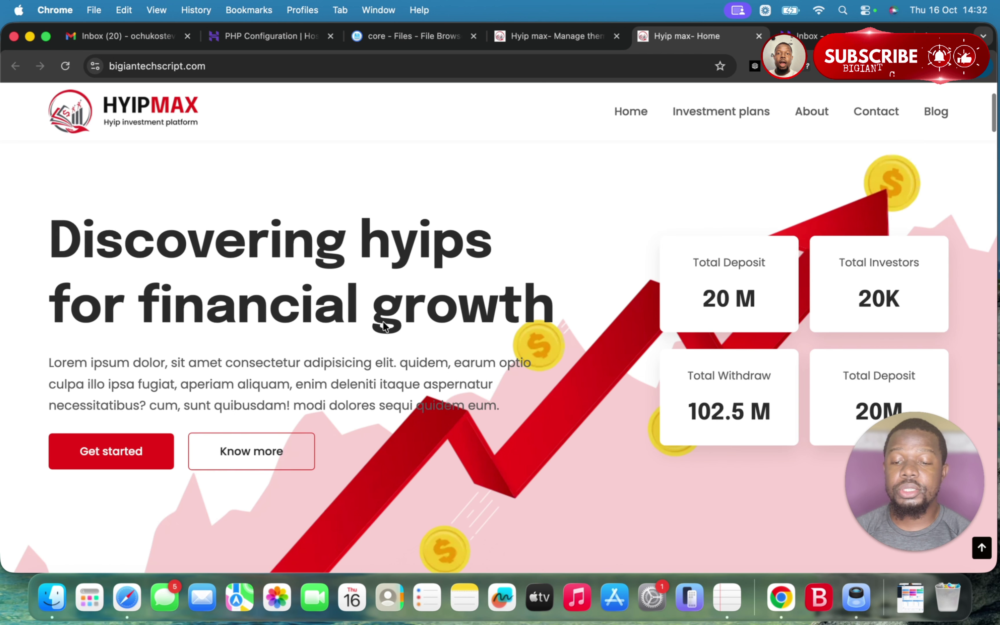
pyautogui.scroll(-15, 382, 320)
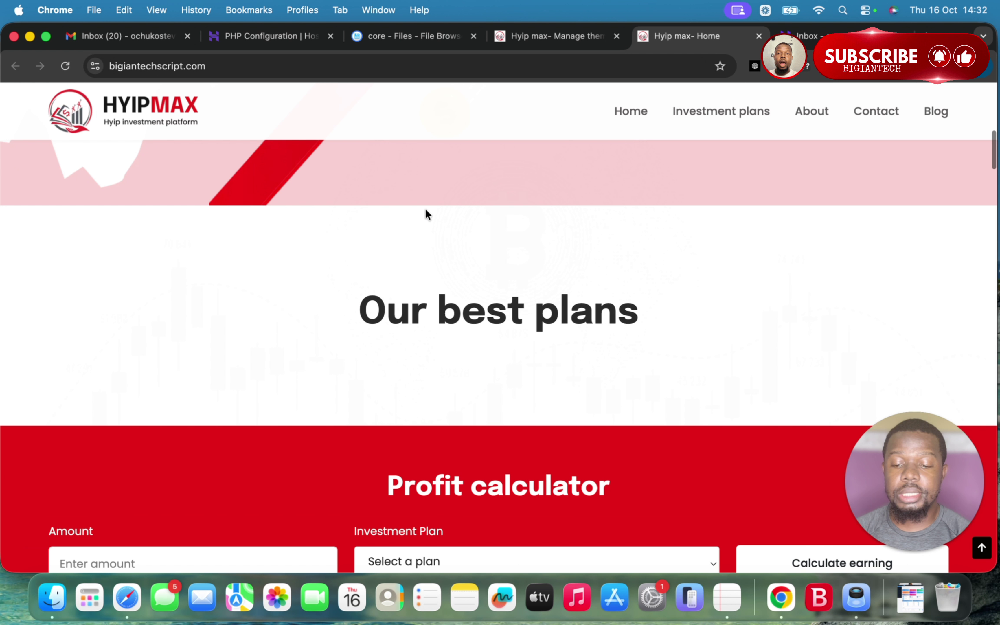
pyautogui.scroll(-10, 426, 210)
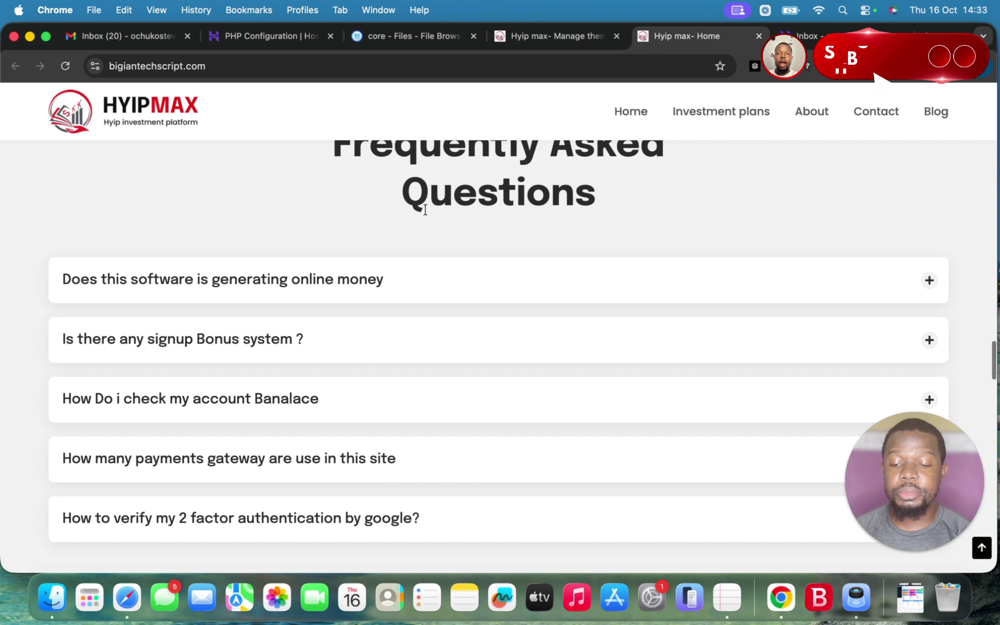
pyautogui.scroll(-5, 426, 210)
pyautogui.scroll(-2, 426, 210)
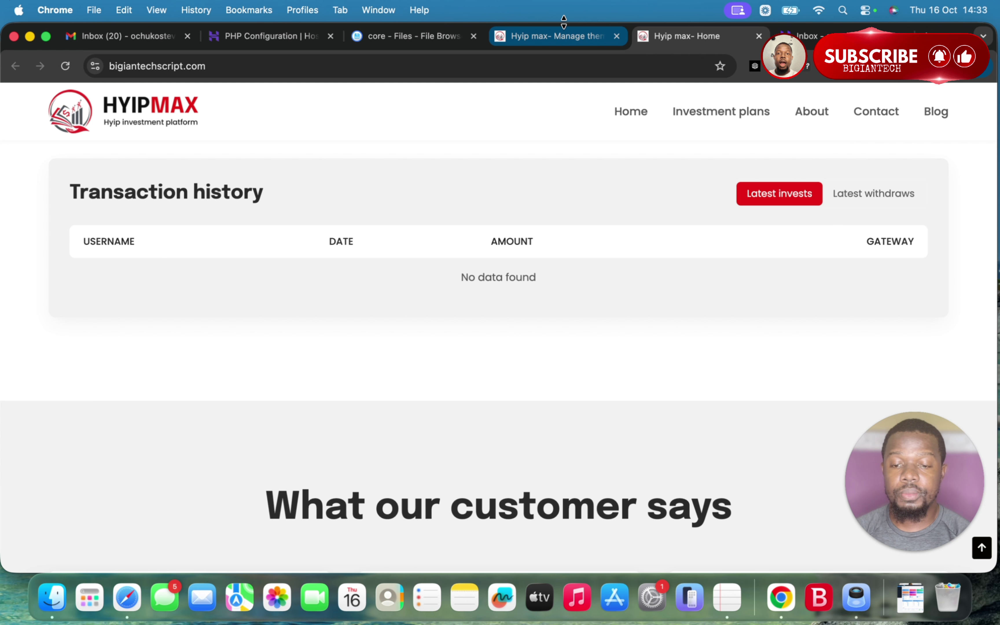
# Return to theme management and review the Gold, Green, White, Purple, Universe, Red and Light Blue themes
pyautogui.click(559, 37)
pyautogui.scroll(-3, 462, 329)
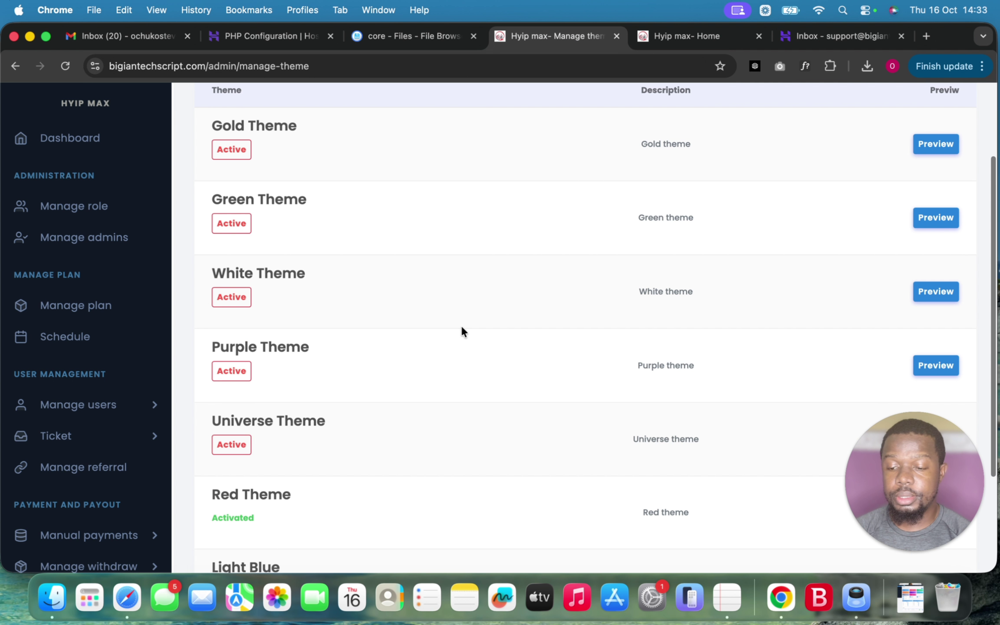
pyautogui.scroll(-2, 462, 328)
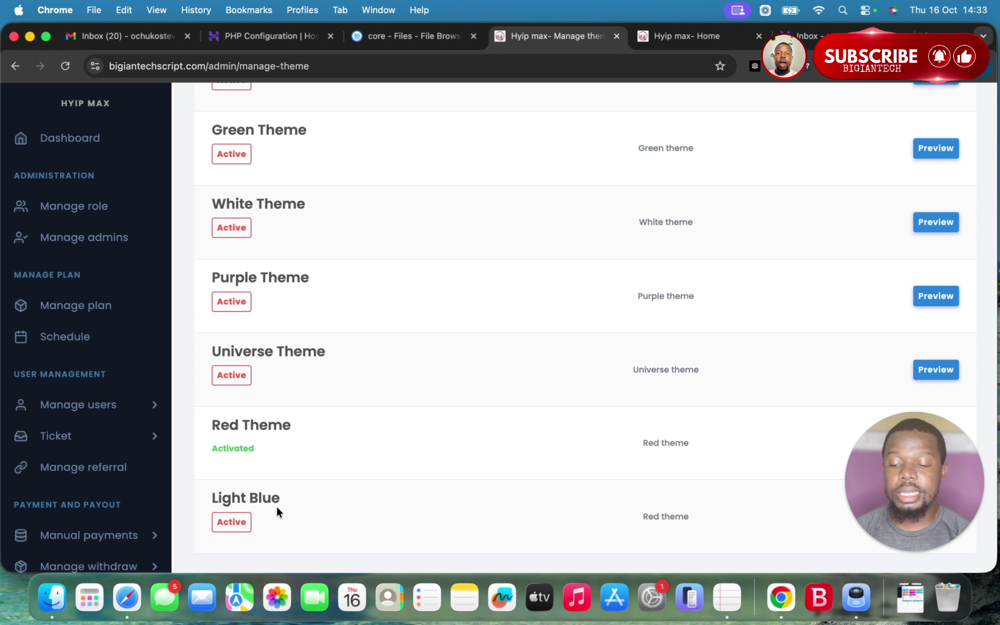
pyautogui.scroll(5, 322, 423)
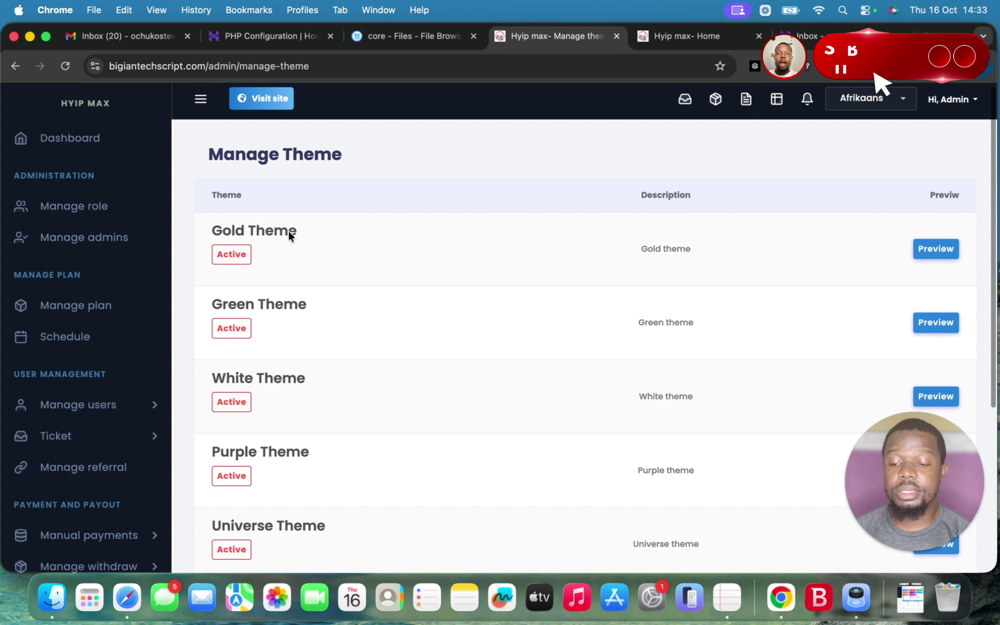
pyautogui.scroll(-2, 470, 349)
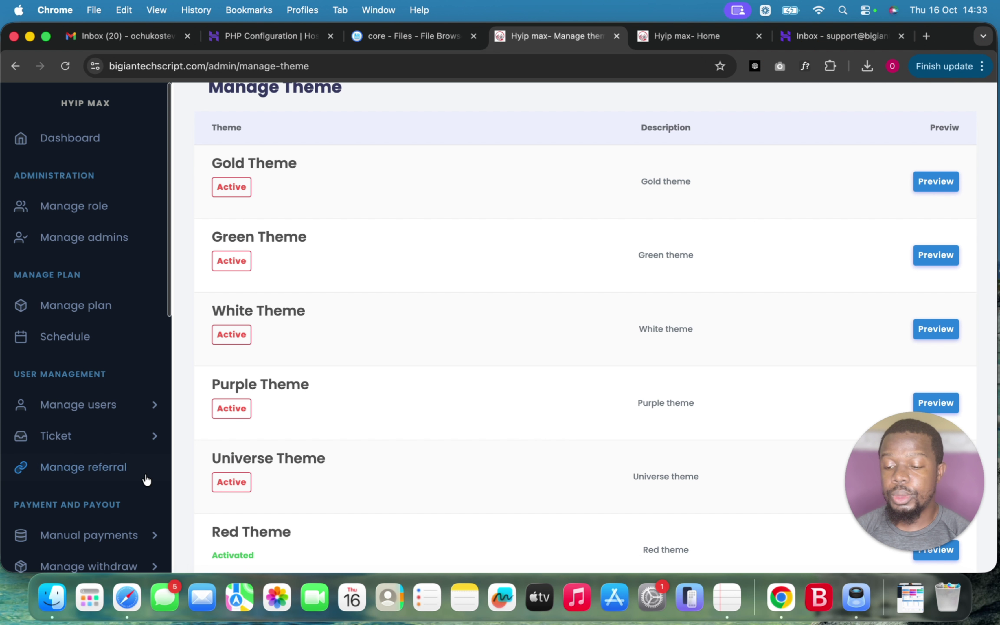
# Look over the theme list down to Light Blue, and view the site's home page up to its hero banner in the Red Theme
pyautogui.scroll(-3, 146, 473)
pyautogui.moveTo(170, 319); pyautogui.dragTo(162, 281)
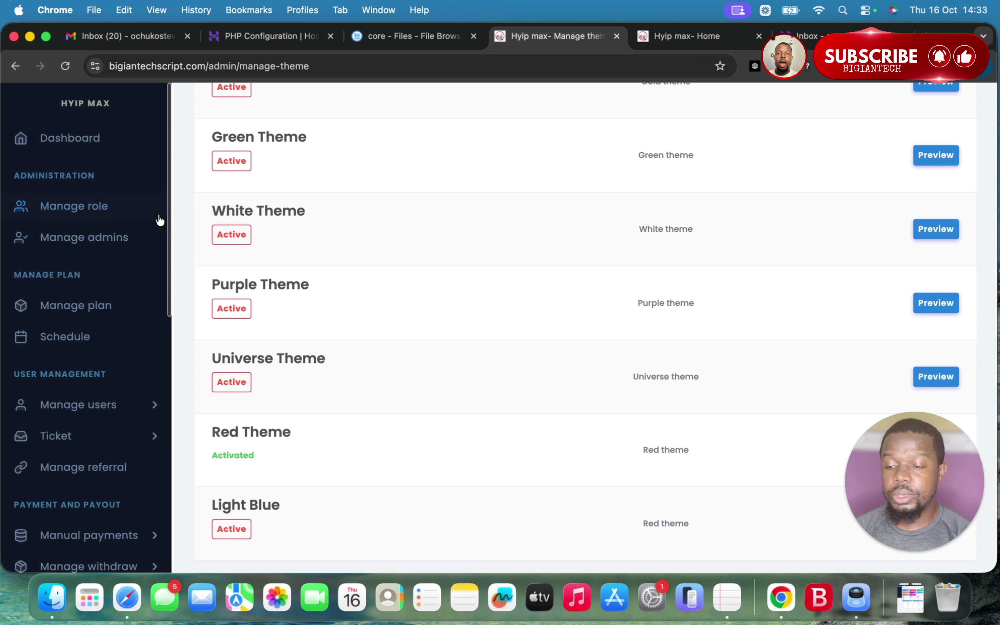
pyautogui.scroll(10, 434, 229)
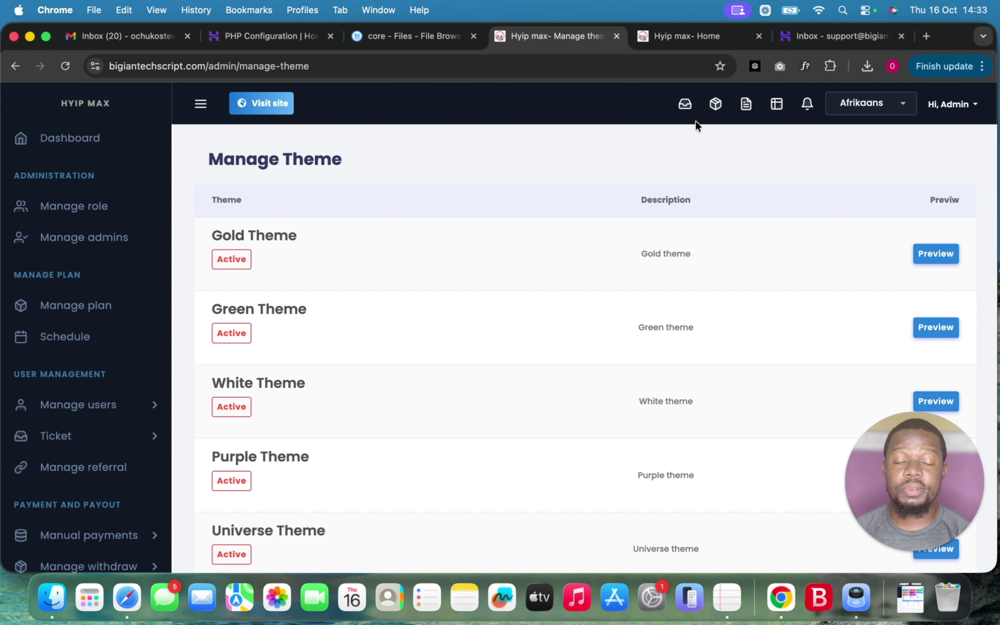
pyautogui.click(694, 42)
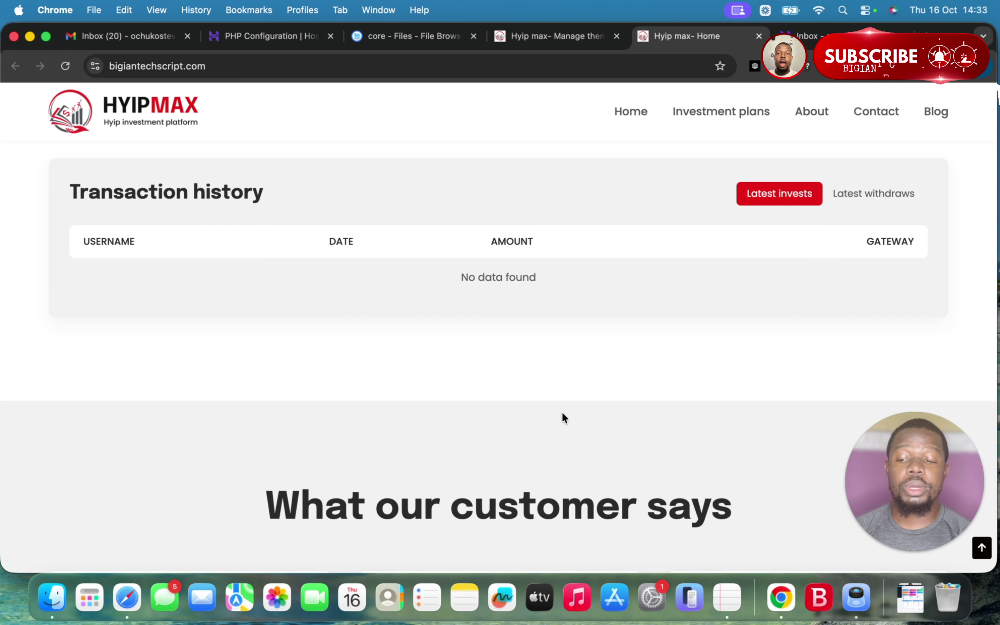
pyautogui.scroll(20, 562, 413)
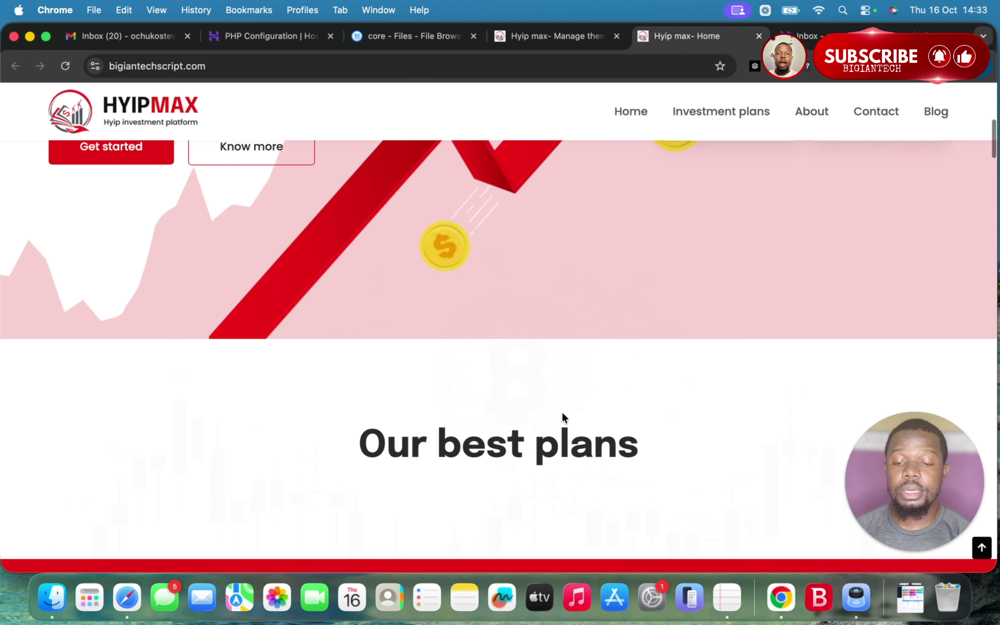
pyautogui.scroll(10, 561, 412)
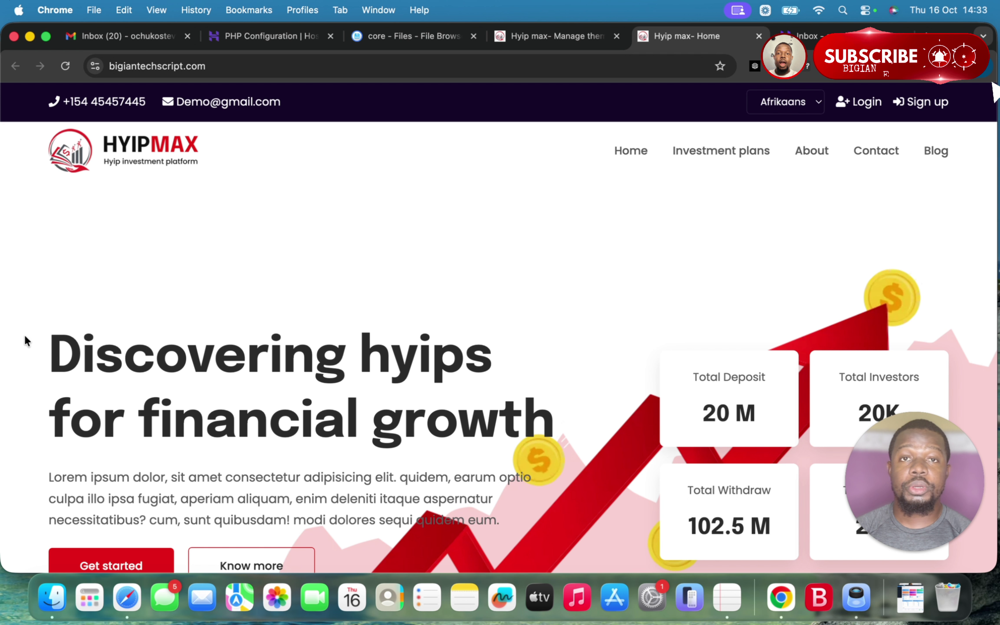
pyautogui.press('super+Tab')
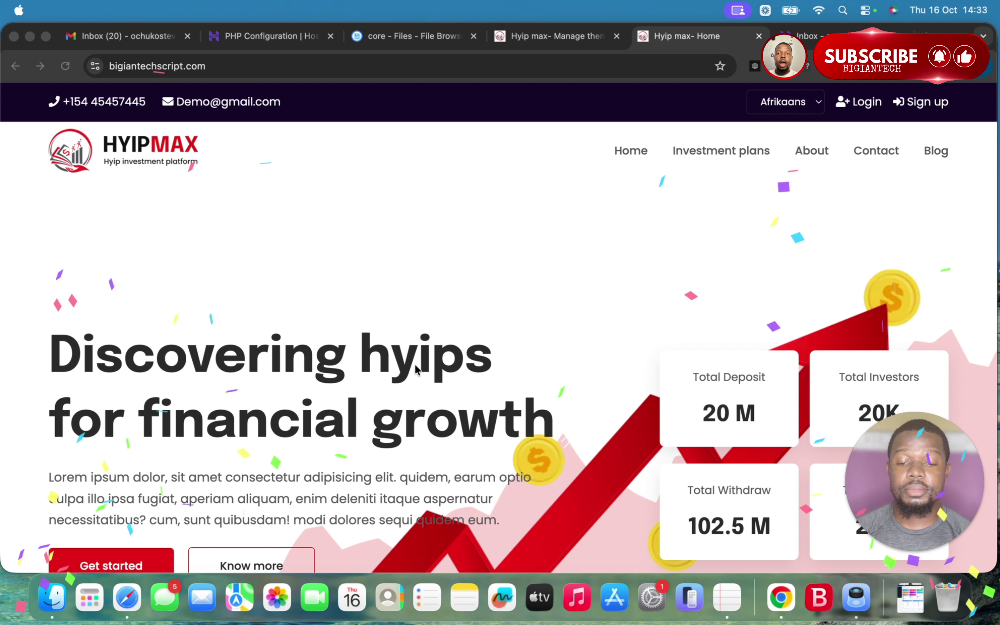